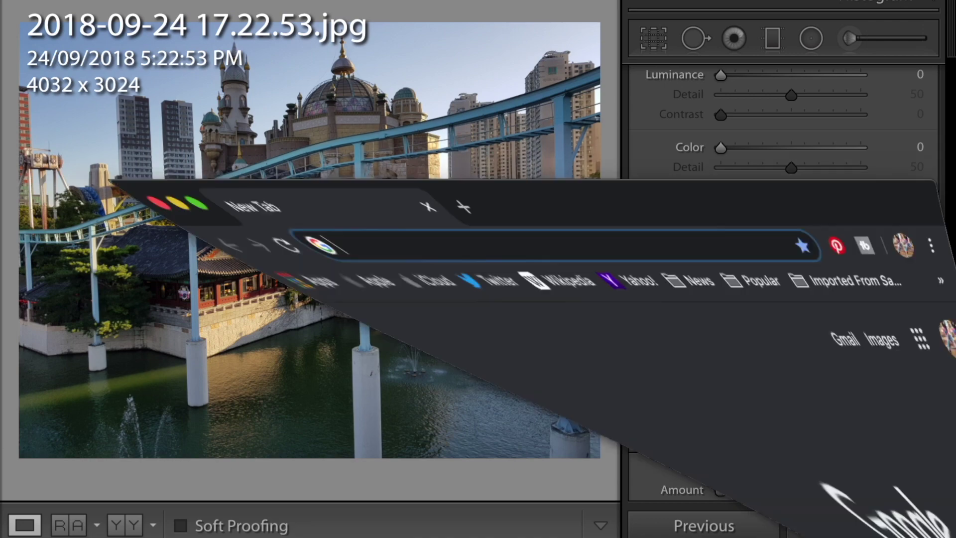
Load instagram.com and open the reference photographer's profile from a search for 'sh'.
{"action": "type", "text": "instagram.com"}
{"action": "key", "text": "Return"}
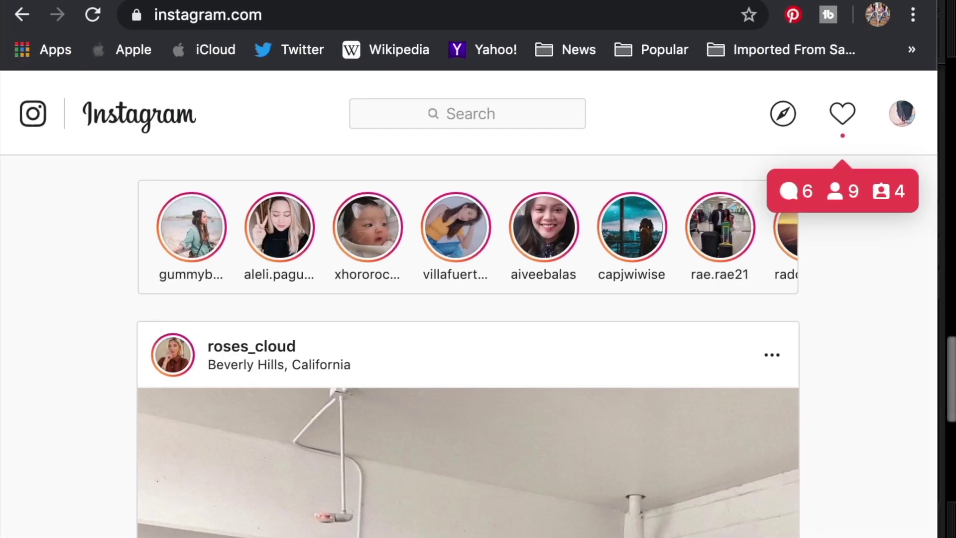
{"action": "left_click", "coordinate": [386, 109]}
{"action": "type", "text": "short"}
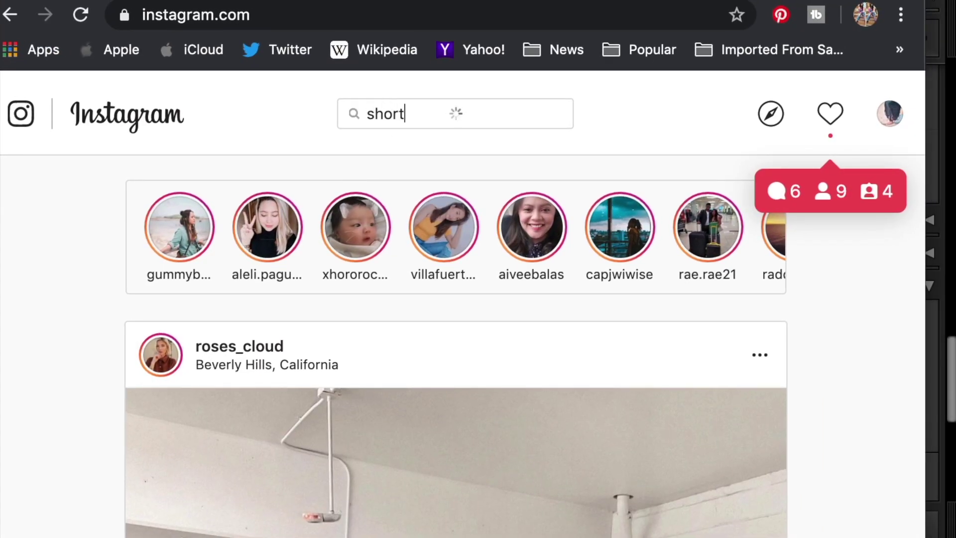
{"action": "left_click", "coordinate": [421, 196]}
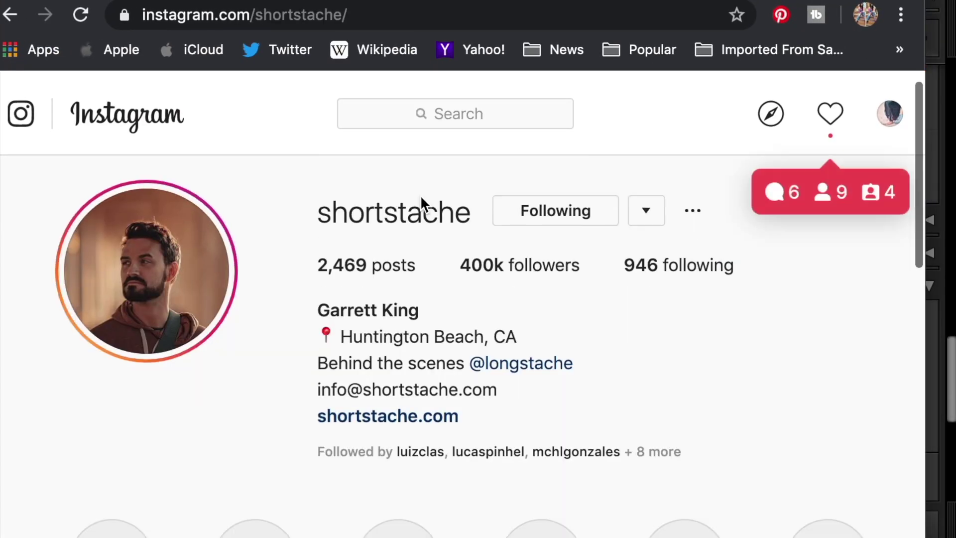
View the first motorcycle post, then return to the profile grid.
{"action": "scroll", "coordinate": [420, 199], "scroll_direction": "down", "scroll_amount": 5}
{"action": "scroll", "coordinate": [316, 239], "scroll_direction": "down", "scroll_amount": 3}
{"action": "left_click", "coordinate": [224, 324]}
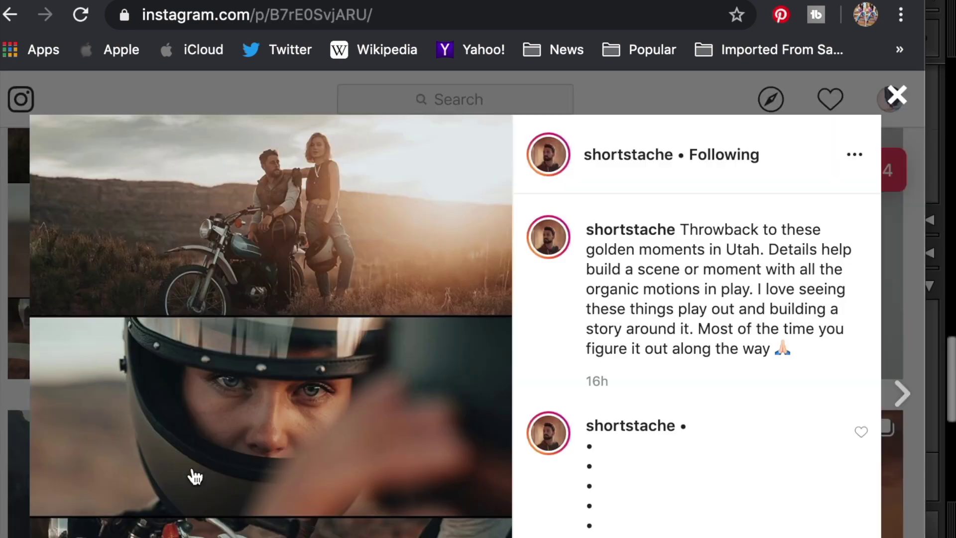
{"action": "scroll", "coordinate": [194, 477], "scroll_direction": "down", "scroll_amount": 2}
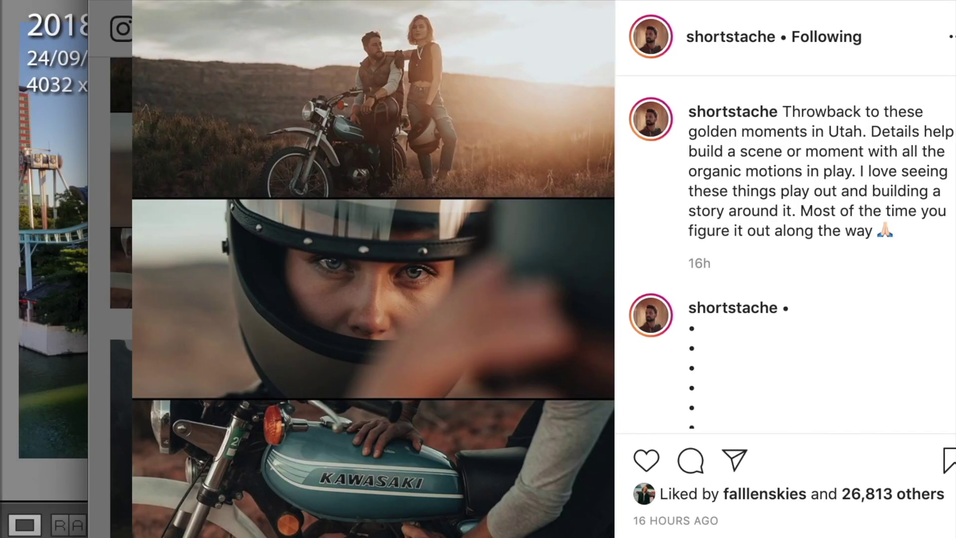
{"action": "left_click", "coordinate": [901, 33]}
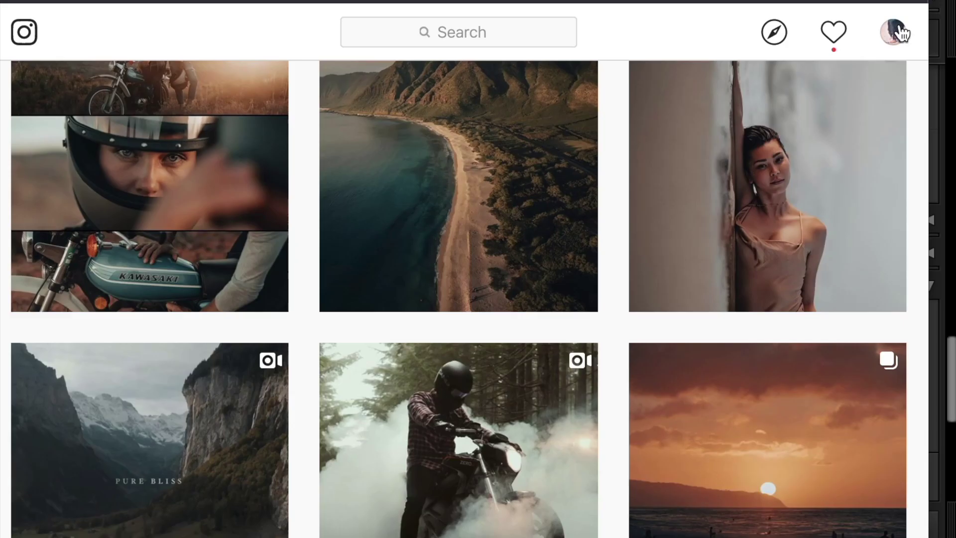
Scroll down the profile grid and open the helicopter coastline post.
{"action": "scroll", "coordinate": [775, 222], "scroll_direction": "down", "scroll_amount": 7}
{"action": "scroll", "coordinate": [905, 521], "scroll_direction": "down", "scroll_amount": 3}
{"action": "scroll", "coordinate": [922, 529], "scroll_direction": "down", "scroll_amount": 3}
{"action": "scroll", "coordinate": [921, 529], "scroll_direction": "down", "scroll_amount": 3}
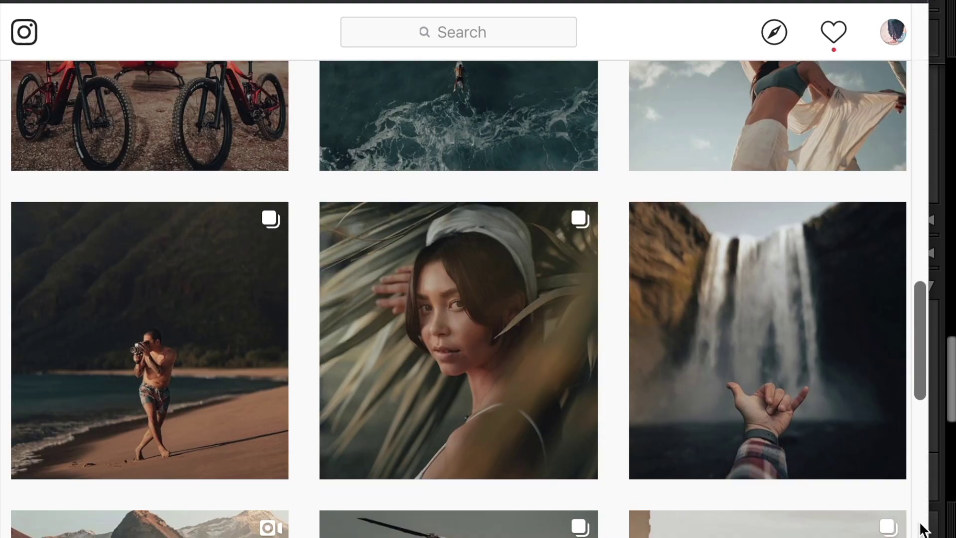
{"action": "scroll", "coordinate": [922, 530], "scroll_direction": "down", "scroll_amount": 4}
{"action": "scroll", "coordinate": [922, 529], "scroll_direction": "down", "scroll_amount": 3}
{"action": "scroll", "coordinate": [922, 529], "scroll_direction": "down", "scroll_amount": 5}
{"action": "scroll", "coordinate": [922, 529], "scroll_direction": "down", "scroll_amount": 6}
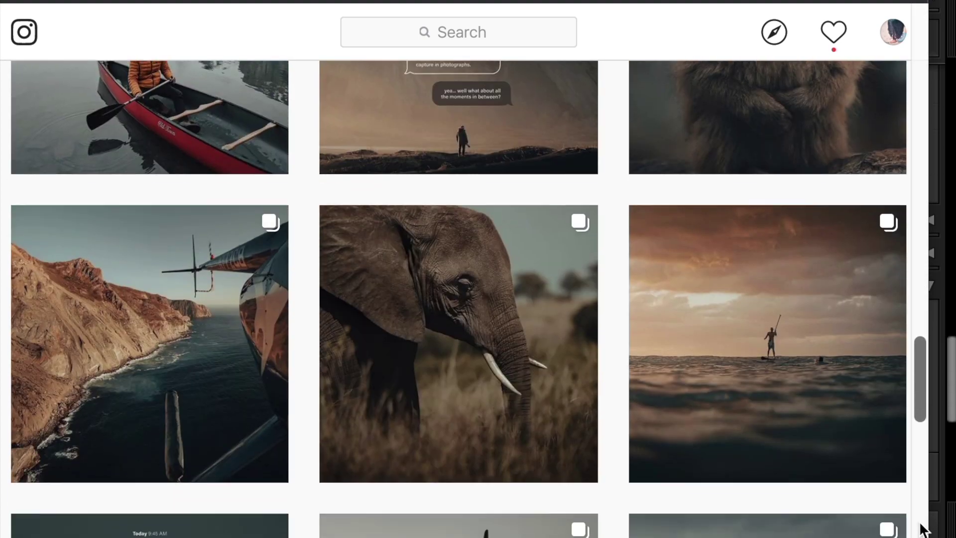
{"action": "scroll", "coordinate": [922, 529], "scroll_direction": "down", "scroll_amount": 3}
{"action": "left_click", "coordinate": [174, 298]}
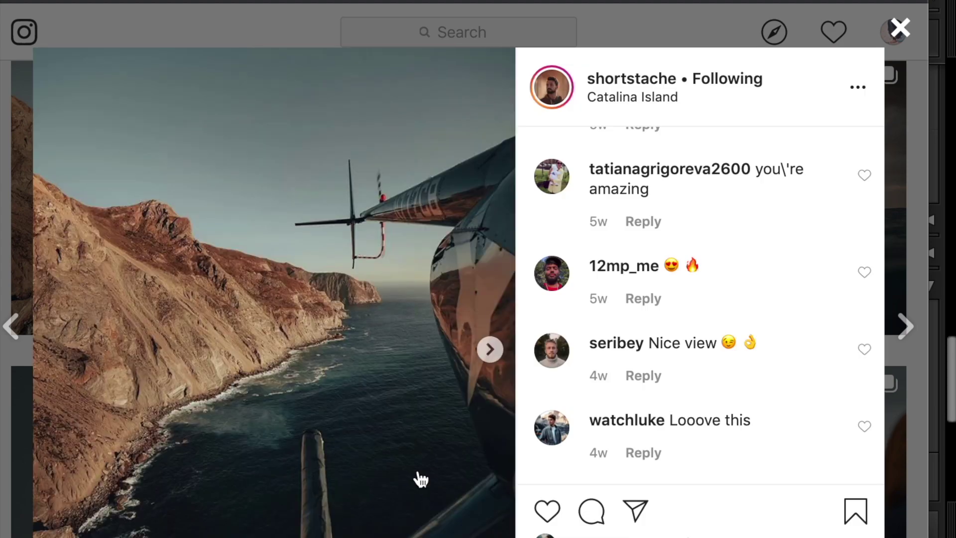
{"action": "scroll", "coordinate": [436, 484], "scroll_direction": "down", "scroll_amount": 1}
Page through the carousel's photos, then close it back to the profile grid.
{"action": "left_click", "coordinate": [490, 302]}
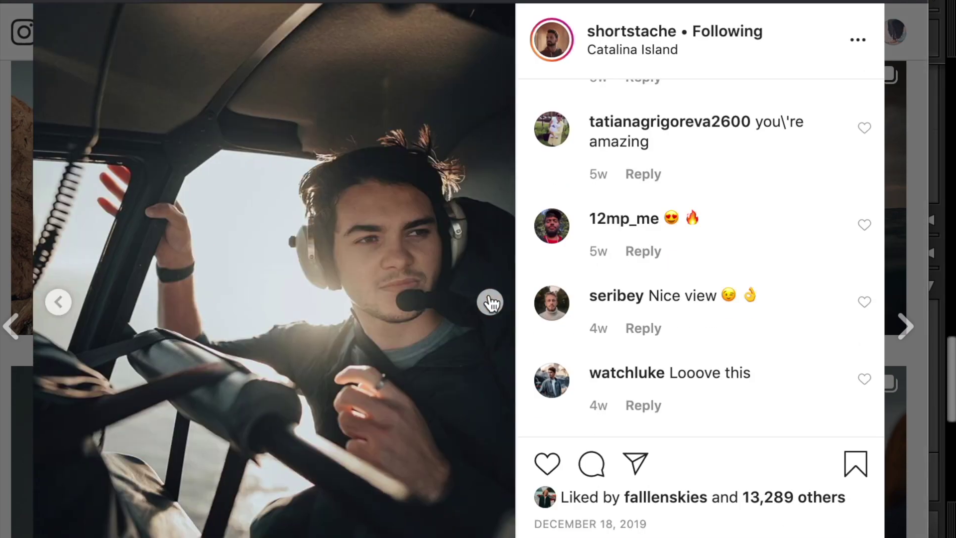
{"action": "left_click", "coordinate": [489, 318]}
{"action": "scroll", "coordinate": [489, 320], "scroll_direction": "up", "scroll_amount": 1}
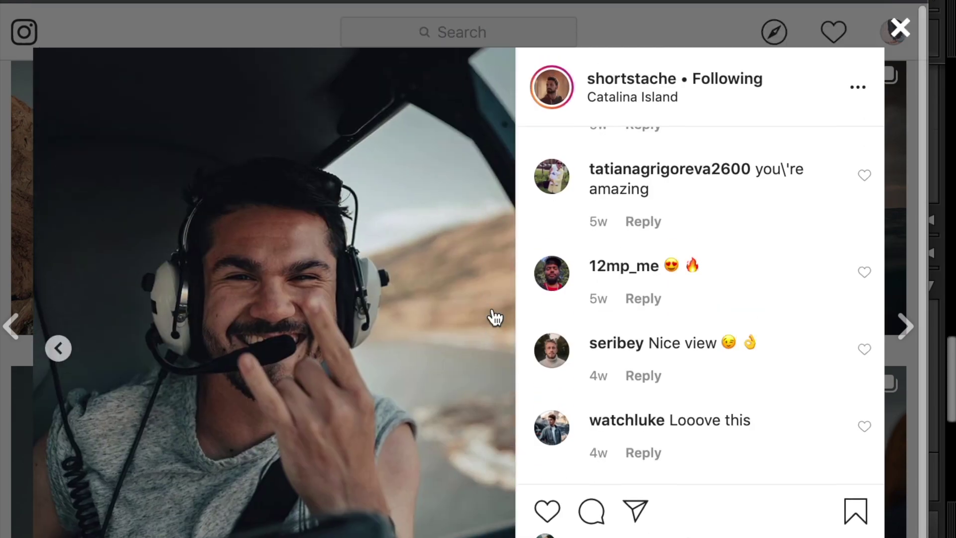
{"action": "left_click", "coordinate": [899, 29]}
{"action": "scroll", "coordinate": [896, 31], "scroll_direction": "down", "scroll_amount": 2}
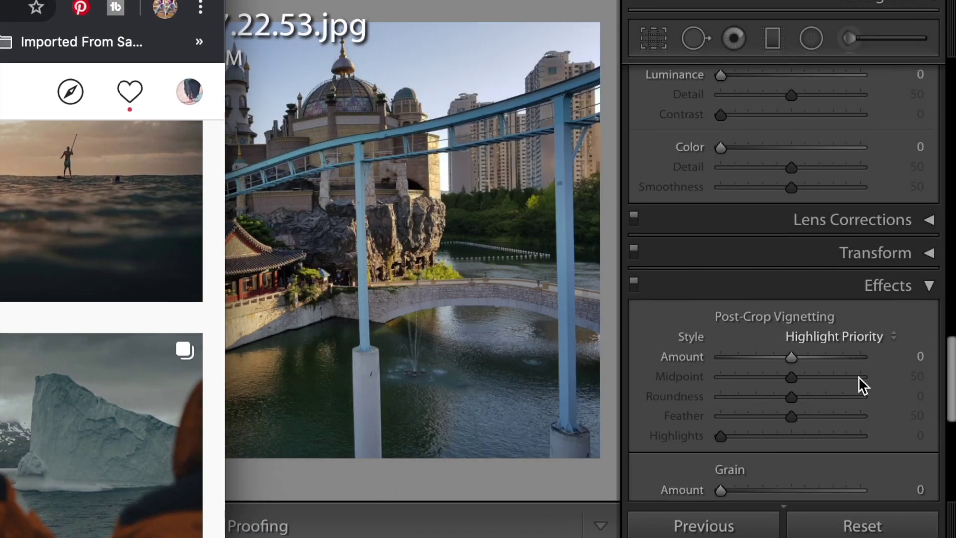
{"action": "scroll", "coordinate": [858, 375], "scroll_direction": "down", "scroll_amount": 8}
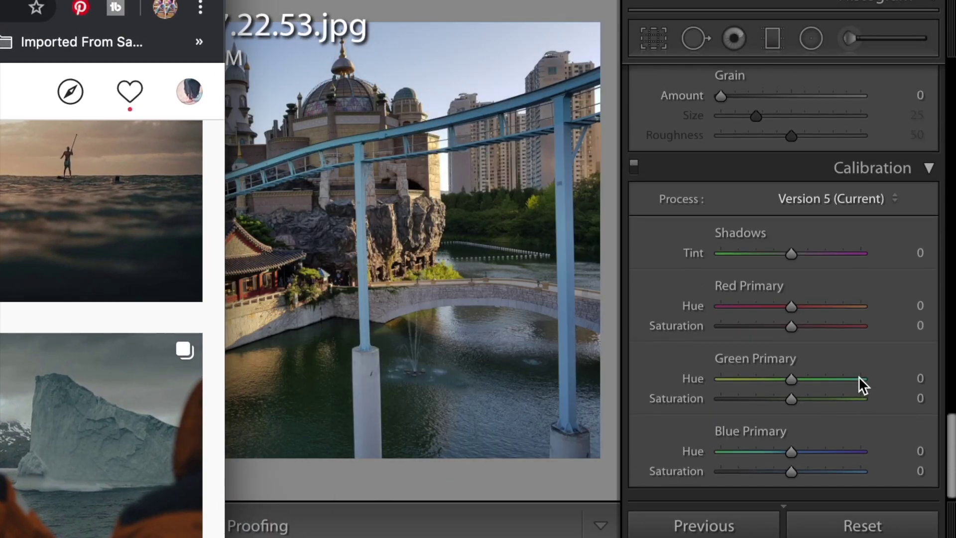
Set Calibration: Green hue −29, Red hue +15, Blue hue −66, Blue saturation −41, Red saturation slightly lower.
{"action": "left_click_drag", "start_coordinate": [792, 383], "coordinate": [771, 383]}
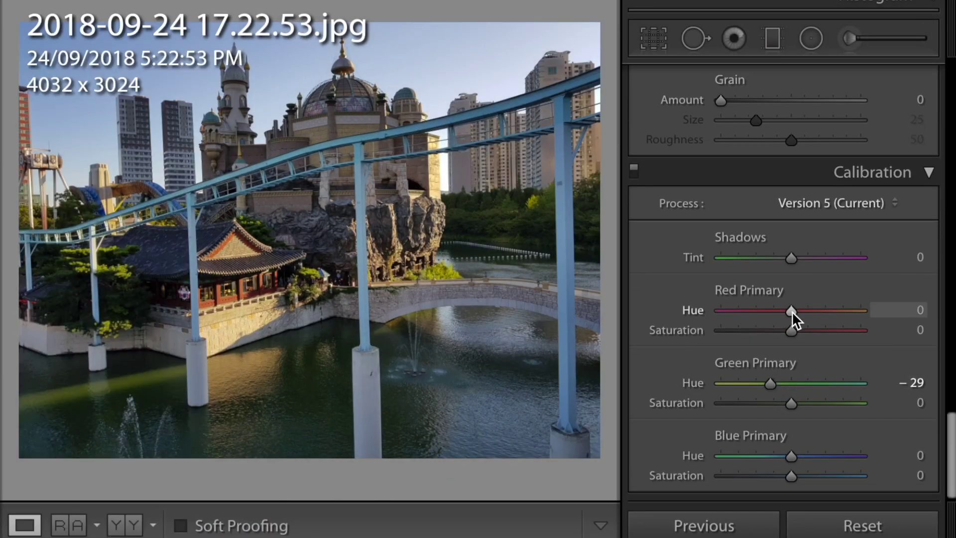
{"action": "left_click_drag", "start_coordinate": [792, 311], "coordinate": [801, 311]}
{"action": "left_click", "coordinate": [744, 456]}
{"action": "left_click", "coordinate": [761, 476]}
{"action": "left_click", "coordinate": [787, 331]}
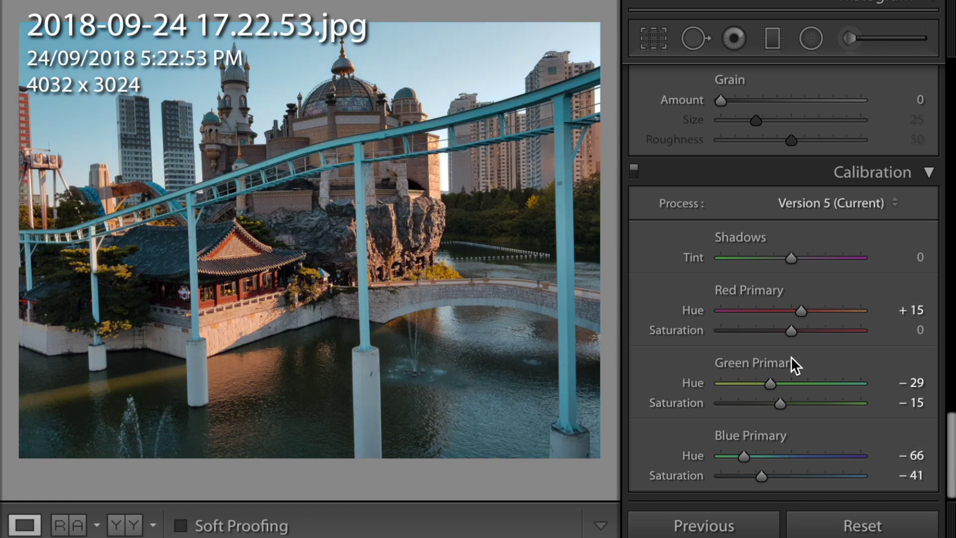
Split-tone shadows blue at hue 219, saturation 25, and tint highlights slightly toward yellow.
{"action": "scroll", "coordinate": [799, 273], "scroll_direction": "up", "scroll_amount": 8}
{"action": "scroll", "coordinate": [799, 273], "scroll_direction": "up", "scroll_amount": 5}
{"action": "scroll", "coordinate": [799, 273], "scroll_direction": "up", "scroll_amount": 4}
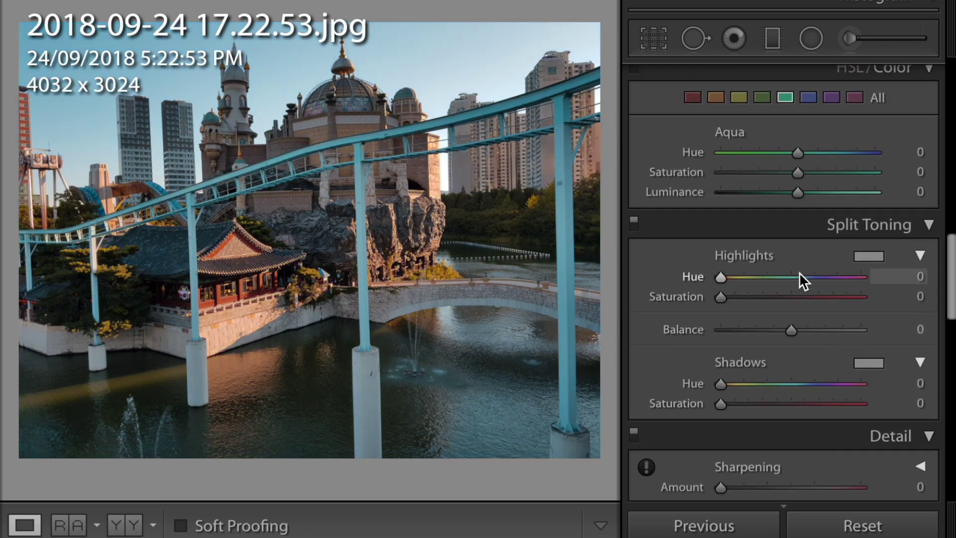
{"action": "left_click", "coordinate": [739, 404]}
{"action": "left_click_drag", "start_coordinate": [720, 385], "coordinate": [747, 385]}
{"action": "left_click_drag", "start_coordinate": [809, 390], "coordinate": [807, 389]}
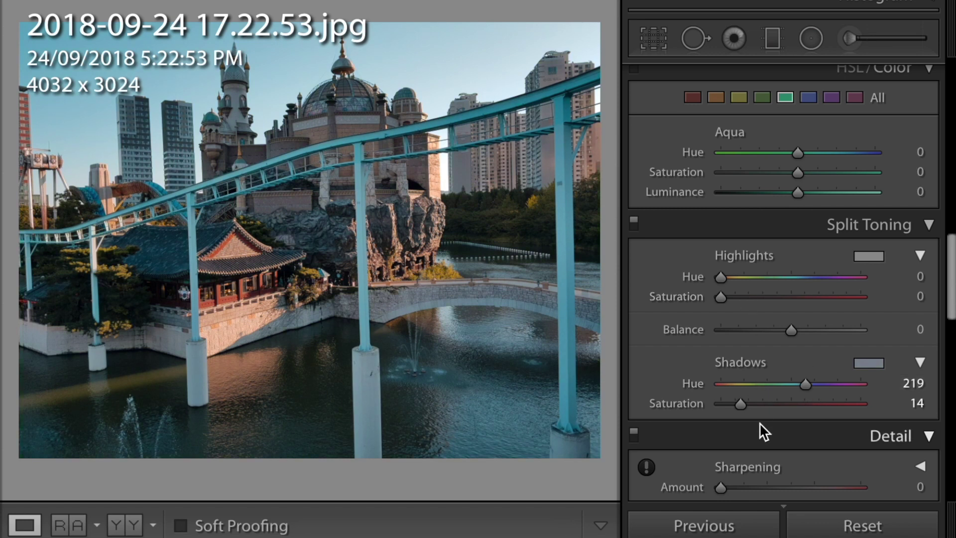
{"action": "left_click", "coordinate": [757, 404]}
{"action": "left_click", "coordinate": [731, 298]}
{"action": "left_click", "coordinate": [762, 278]}
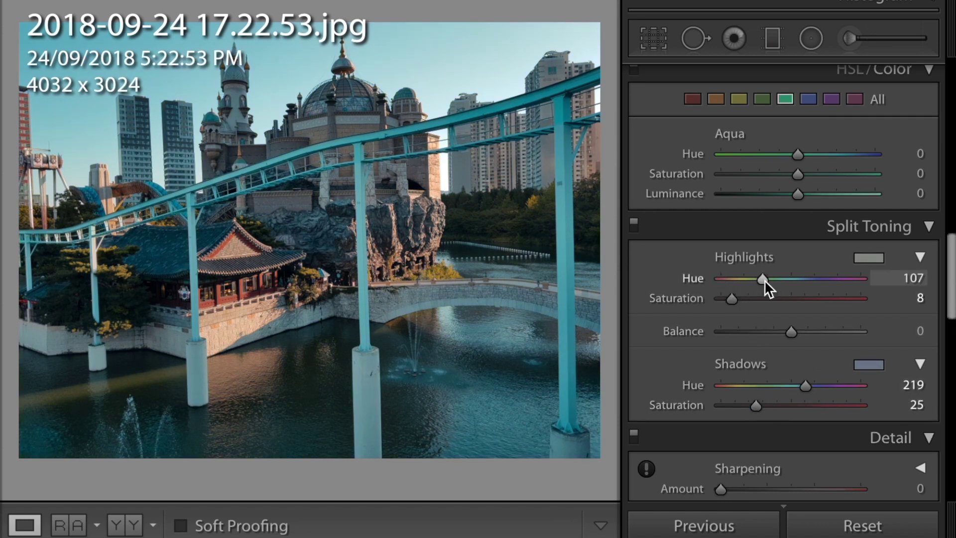
{"action": "left_click_drag", "start_coordinate": [768, 279], "coordinate": [754, 286]}
In Basic, set Temp +30, Tint −31, Highlights and Whites −100, Blacks −56.
{"action": "scroll", "coordinate": [702, 361], "scroll_direction": "up", "scroll_amount": 10}
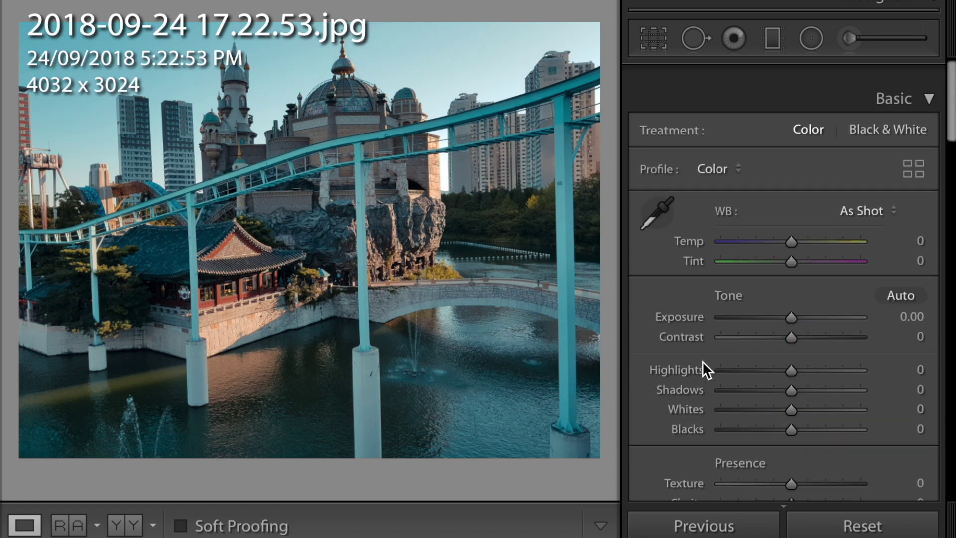
{"action": "left_click", "coordinate": [815, 217]}
{"action": "left_click", "coordinate": [775, 237]}
{"action": "left_click_drag", "start_coordinate": [813, 219], "coordinate": [771, 235]}
{"action": "left_click", "coordinate": [810, 218]}
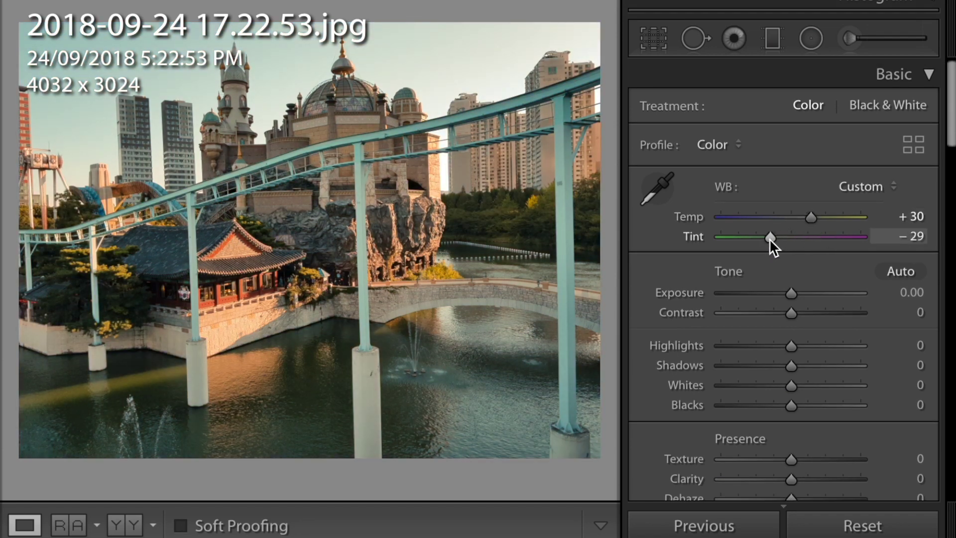
{"action": "left_click", "coordinate": [718, 344]}
{"action": "left_click", "coordinate": [718, 383]}
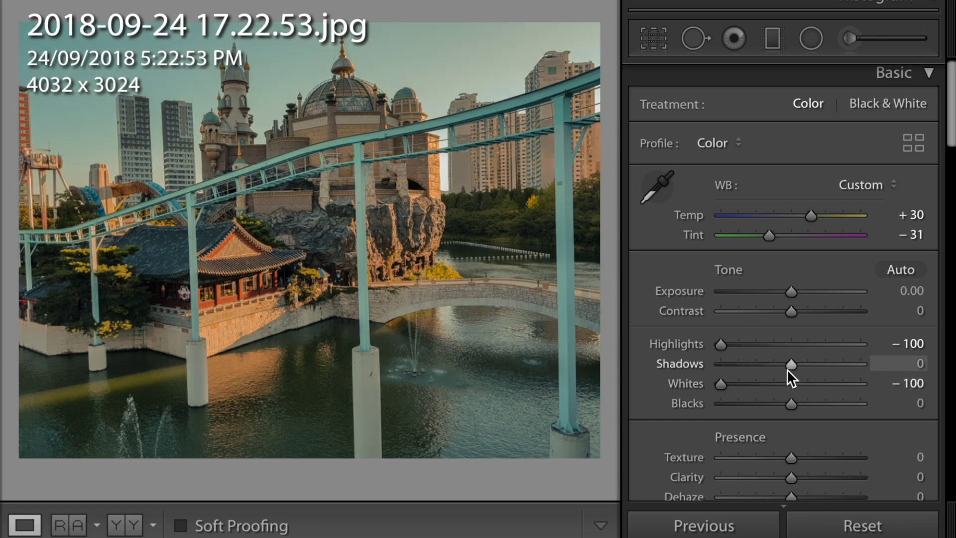
{"action": "left_click_drag", "start_coordinate": [792, 403], "coordinate": [753, 403]}
{"action": "scroll", "coordinate": [752, 404], "scroll_direction": "down", "scroll_amount": 10}
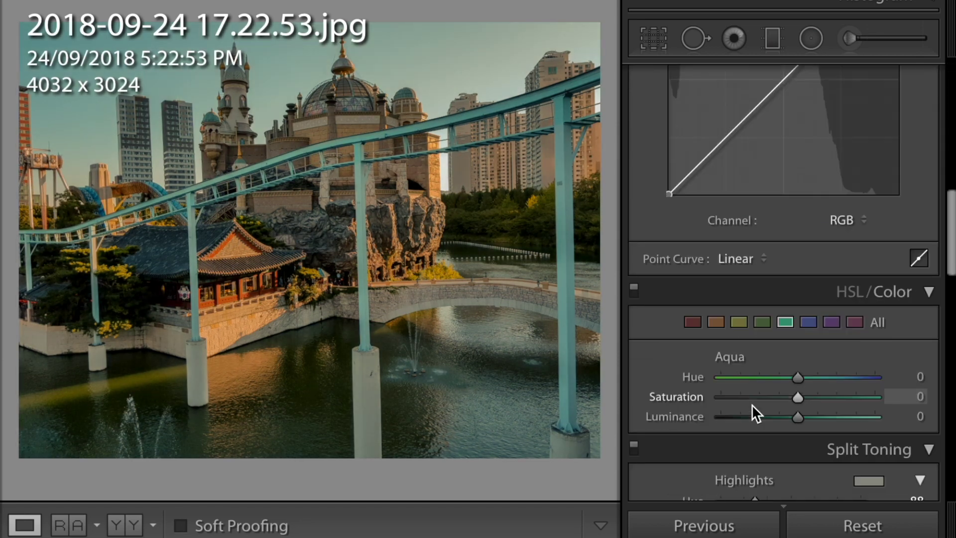
Shift Yellow hue −37, Green hue −88, Blue hue −29; darken Aqua −24 and mute greens and blues.
{"action": "scroll", "coordinate": [766, 143], "scroll_direction": "down", "scroll_amount": 2}
{"action": "left_click", "coordinate": [770, 214]}
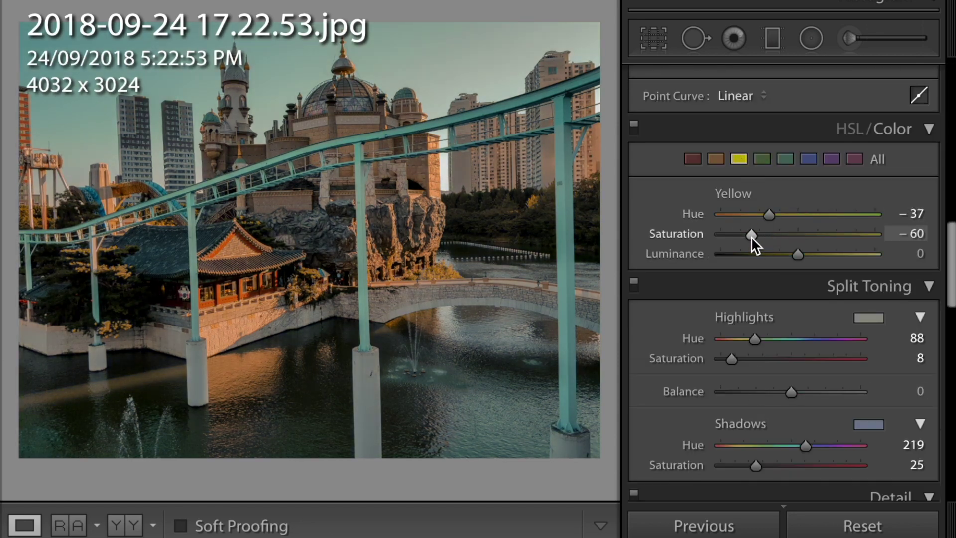
{"action": "left_click", "coordinate": [764, 159]}
{"action": "mouse_move", "coordinate": [770, 214]}
{"action": "left_mouse_down"}
{"action": "mouse_move", "coordinate": [715, 213]}
{"action": "mouse_move", "coordinate": [778, 254]}
{"action": "left_mouse_up"}
{"action": "left_click", "coordinate": [784, 254]}
{"action": "left_click", "coordinate": [785, 166]}
{"action": "left_click", "coordinate": [808, 159]}
{"action": "left_click_drag", "start_coordinate": [798, 215], "coordinate": [742, 234]}
{"action": "mouse_move", "coordinate": [798, 254]}
{"action": "left_mouse_down"}
{"action": "mouse_move", "coordinate": [777, 254]}
{"action": "mouse_move", "coordinate": [795, 254]}
{"action": "mouse_move", "coordinate": [794, 215]}
{"action": "left_mouse_up"}
Nudge the Orange hue and set Red hue +5, saturation −26, luminance −24.
{"action": "left_click", "coordinate": [716, 158]}
{"action": "left_click", "coordinate": [693, 158]}
{"action": "left_click_drag", "start_coordinate": [797, 214], "coordinate": [801, 215]}
{"action": "left_click_drag", "start_coordinate": [798, 234], "coordinate": [774, 235]}
{"action": "left_click", "coordinate": [779, 254]}
Add a tone curve point and lift the black point to fade the shadows.
{"action": "scroll", "coordinate": [779, 255], "scroll_direction": "up", "scroll_amount": 1}
{"action": "scroll", "coordinate": [779, 255], "scroll_direction": "up", "scroll_amount": 4}
{"action": "left_click", "coordinate": [721, 228]}
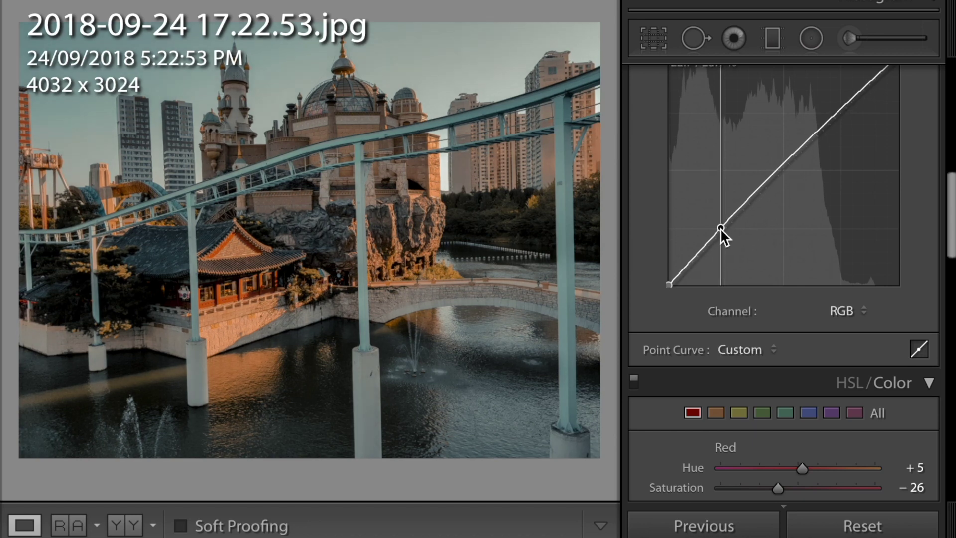
{"action": "left_click_drag", "start_coordinate": [669, 284], "coordinate": [670, 278]}
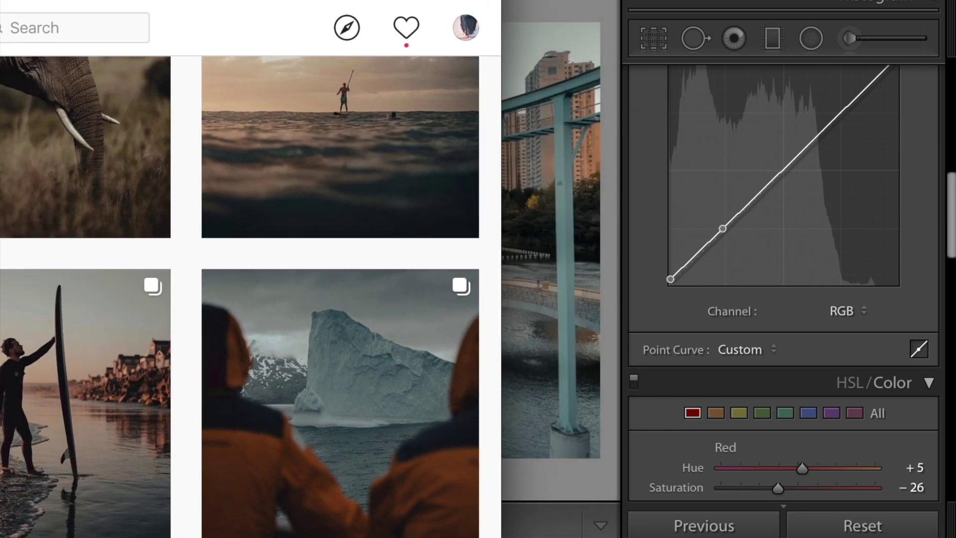
Set Clarity −7, Highlights −95, Whites −92 and Shadows +35 in the Basic panel.
{"action": "scroll", "coordinate": [737, 240], "scroll_direction": "up", "scroll_amount": 5}
{"action": "scroll", "coordinate": [737, 239], "scroll_direction": "up", "scroll_amount": 5}
{"action": "scroll", "coordinate": [737, 238], "scroll_direction": "up", "scroll_amount": 3}
{"action": "scroll", "coordinate": [788, 351], "scroll_direction": "down", "scroll_amount": 1}
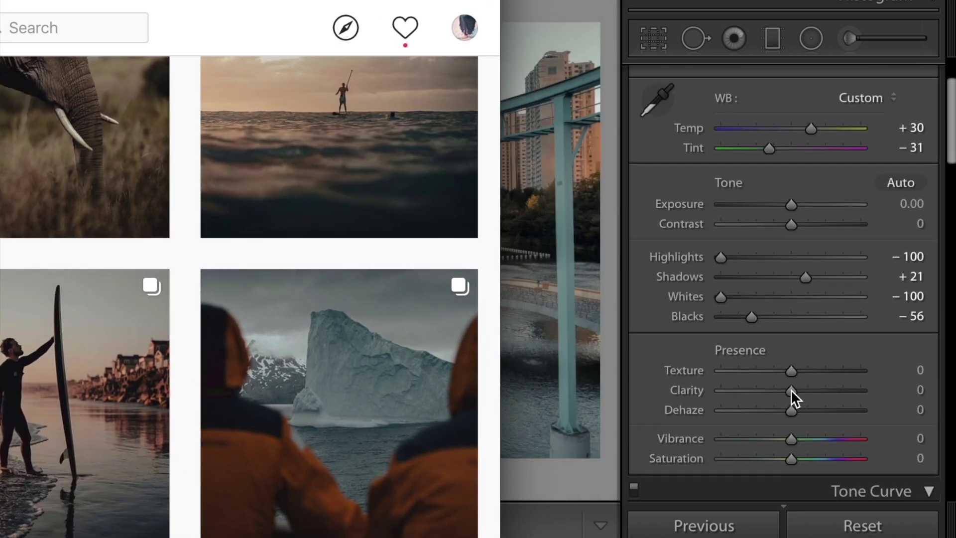
{"action": "left_click_drag", "start_coordinate": [792, 390], "coordinate": [785, 390]}
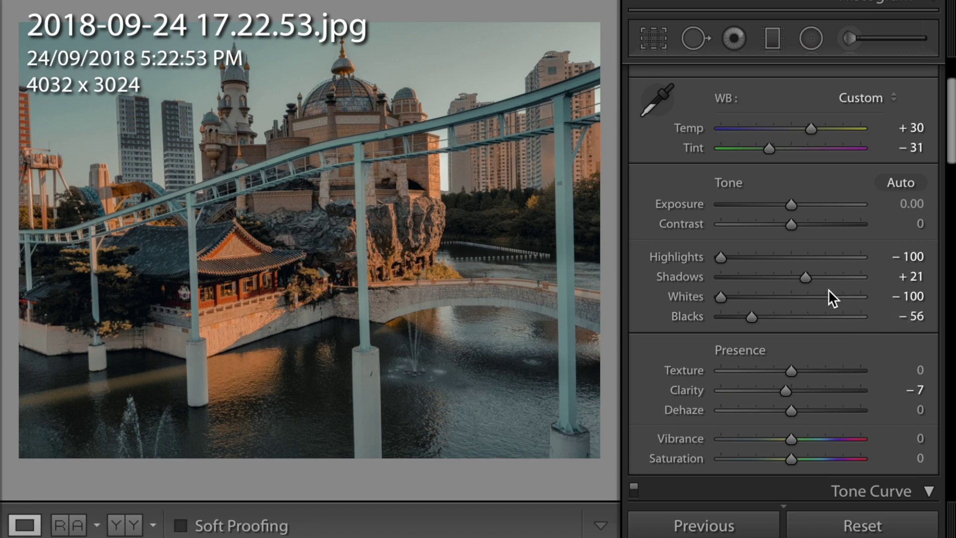
{"action": "left_click_drag", "start_coordinate": [721, 297], "coordinate": [727, 298]}
{"action": "left_click_drag", "start_coordinate": [720, 258], "coordinate": [724, 257]}
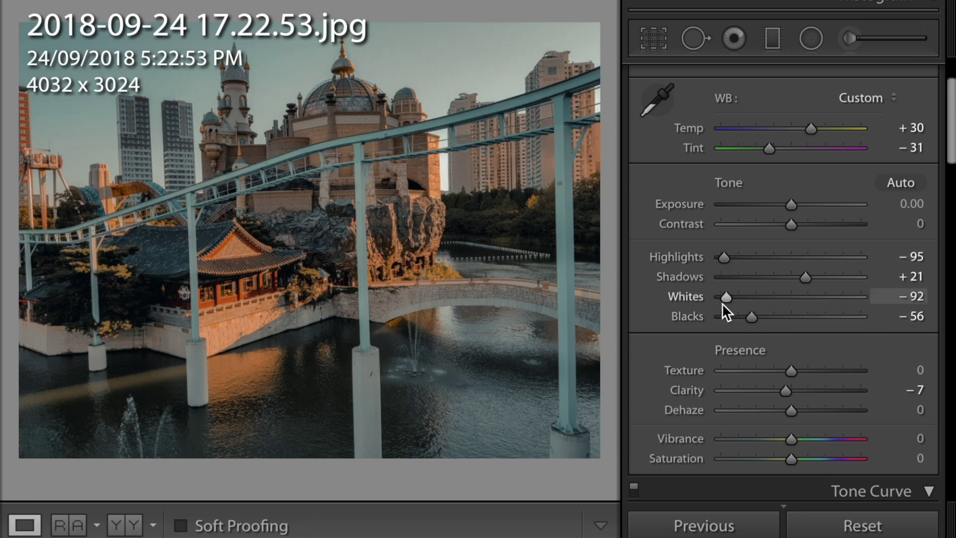
{"action": "left_click_drag", "start_coordinate": [806, 277], "coordinate": [816, 277]}
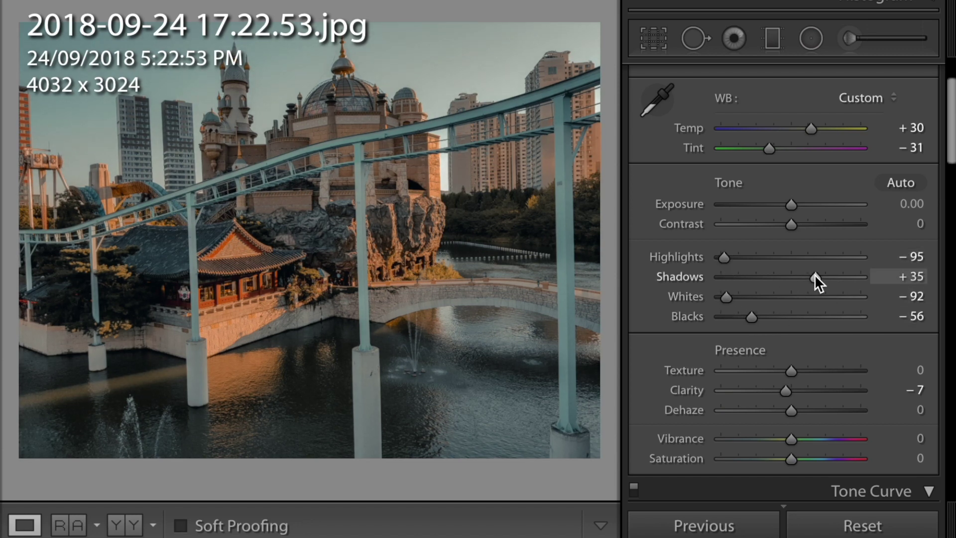
Copy the develop settings and paste them onto the next photo, DSJzsjuf.jpg.
{"action": "key", "text": "ctrl+shift+c"}
{"action": "key", "text": "Return"}
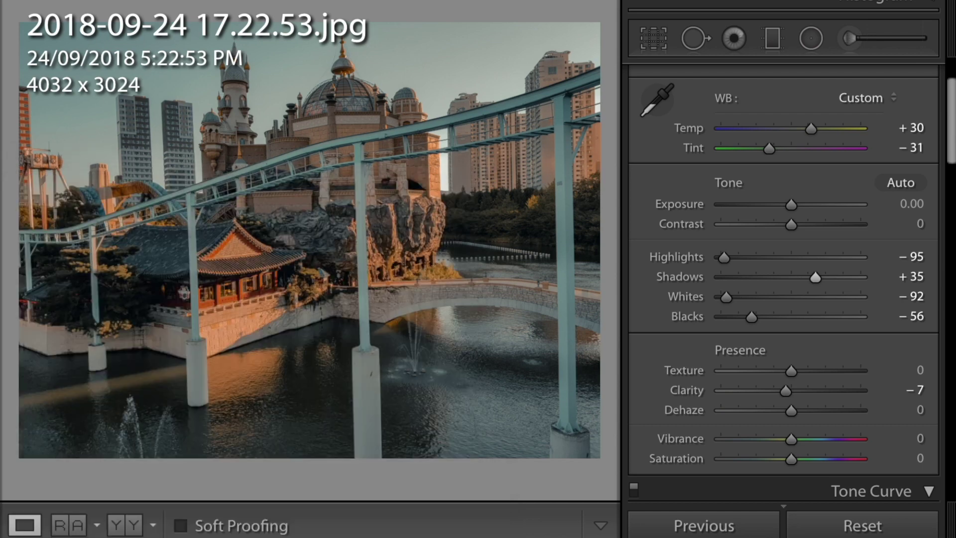
{"action": "key", "text": "Right"}
{"action": "key", "text": "ctrl+shift+v"}
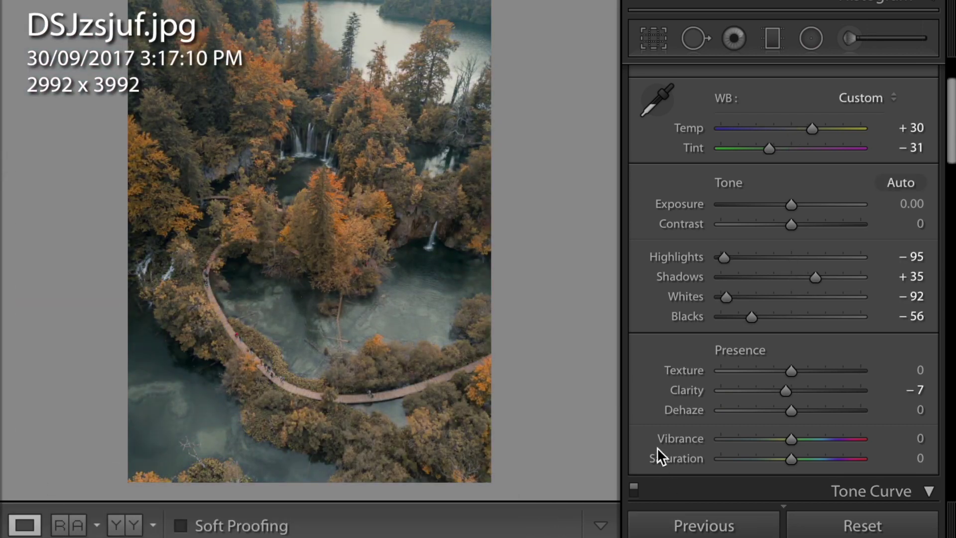
Raise Vibrance to +26, then set Green Primary saturation −11, lower Blue Primary, Red Primary saturation −13.
{"action": "scroll", "coordinate": [656, 447], "scroll_direction": "down", "scroll_amount": 5}
{"action": "left_click", "coordinate": [812, 213]}
{"action": "left_click_drag", "start_coordinate": [811, 213], "coordinate": [793, 234]}
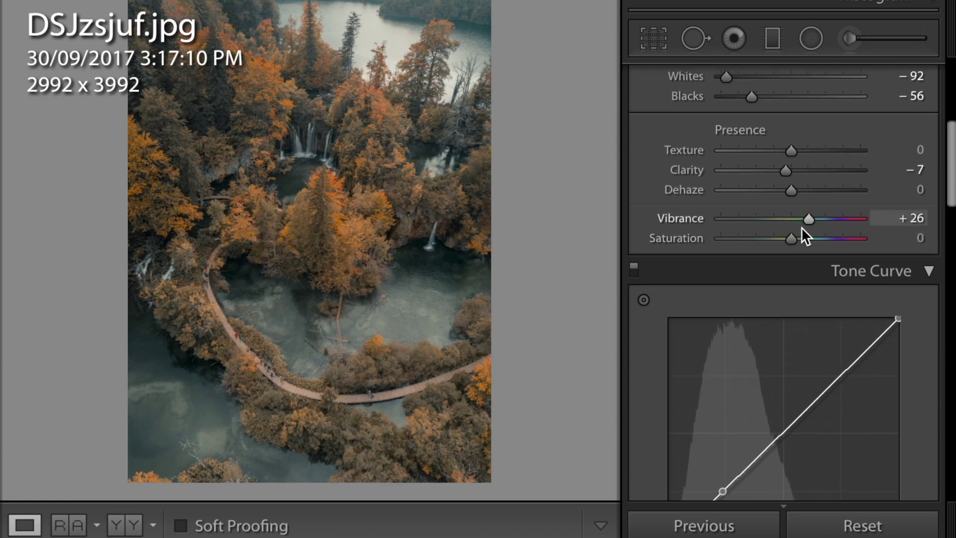
{"action": "scroll", "coordinate": [805, 229], "scroll_direction": "down", "scroll_amount": 10}
{"action": "scroll", "coordinate": [801, 244], "scroll_direction": "down", "scroll_amount": 15}
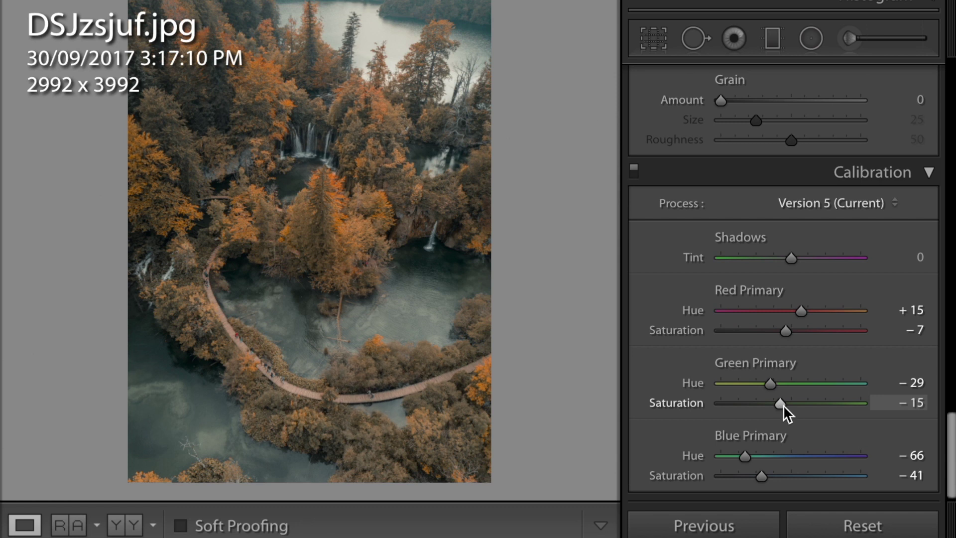
{"action": "left_click_drag", "start_coordinate": [780, 403], "coordinate": [784, 403]}
{"action": "left_click_drag", "start_coordinate": [745, 455], "coordinate": [757, 475]}
{"action": "scroll", "coordinate": [792, 319], "scroll_direction": "up", "scroll_amount": 1}
{"action": "left_click_drag", "start_coordinate": [796, 333], "coordinate": [781, 336]}
Copy the updated settings and paste them onto the next photo.
{"action": "key", "text": "ctrl+shift+c"}
{"action": "key", "text": "Return"}
{"action": "key", "text": "Right"}
{"action": "key", "text": "ctrl+shift+v"}
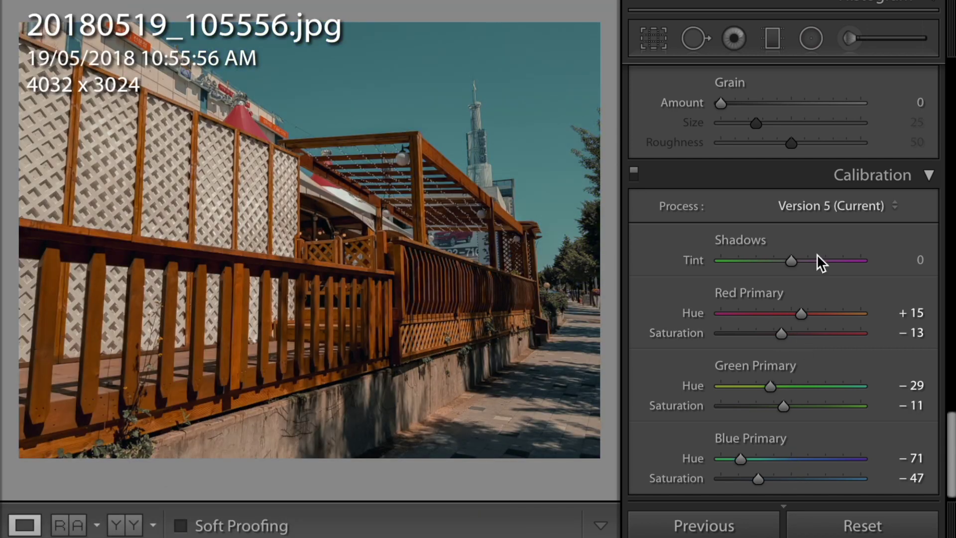
Cut Green Primary saturation to −24 and paste the grade onto the following photo.
{"action": "left_click_drag", "start_coordinate": [782, 406], "coordinate": [774, 410]}
{"action": "key", "text": "ctrl+shift+c"}
{"action": "key", "text": "Return"}
{"action": "key", "text": "Right"}
{"action": "key", "text": "ctrl+shift+v"}
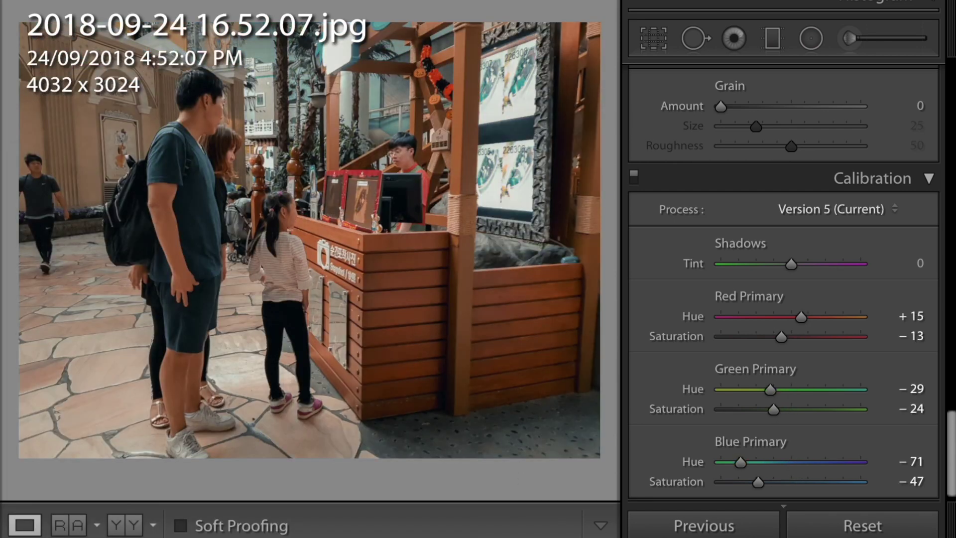
Adjust the Aqua range and reset Orange Saturation and Hue to 0 in HSL.
{"action": "scroll", "coordinate": [790, 259], "scroll_direction": "up", "scroll_amount": 10}
{"action": "scroll", "coordinate": [790, 259], "scroll_direction": "up", "scroll_amount": 10}
{"action": "scroll", "coordinate": [790, 259], "scroll_direction": "up", "scroll_amount": 3}
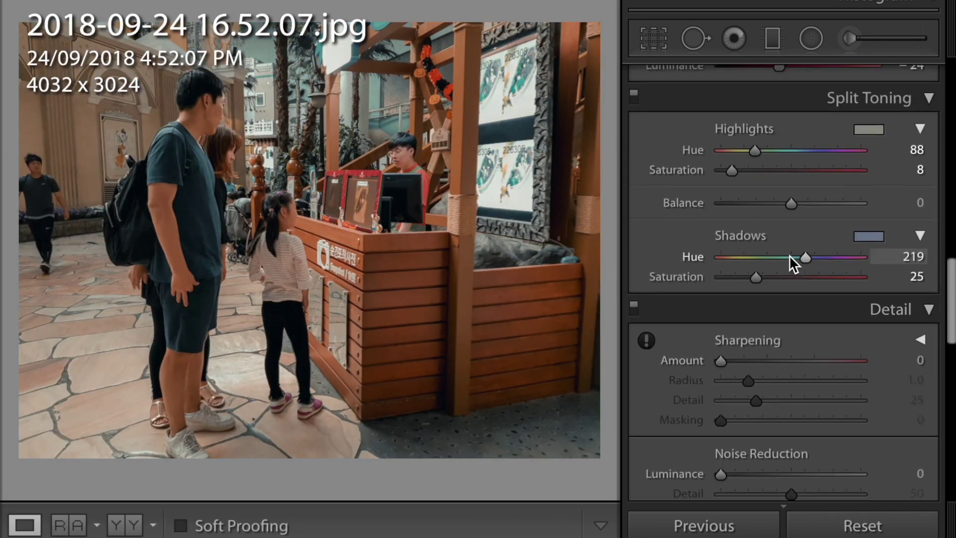
{"action": "scroll", "coordinate": [790, 259], "scroll_direction": "up", "scroll_amount": 5}
{"action": "scroll", "coordinate": [790, 255], "scroll_direction": "up", "scroll_amount": 1}
{"action": "left_click", "coordinate": [785, 166]}
{"action": "mouse_move", "coordinate": [778, 261]}
{"action": "left_mouse_down"}
{"action": "mouse_move", "coordinate": [765, 261]}
{"action": "mouse_move", "coordinate": [756, 243]}
{"action": "mouse_move", "coordinate": [803, 243]}
{"action": "mouse_move", "coordinate": [805, 264]}
{"action": "left_mouse_up"}
{"action": "left_click", "coordinate": [716, 167]}
{"action": "double_click", "coordinate": [803, 244]}
{"action": "scroll", "coordinate": [804, 264], "scroll_direction": "up", "scroll_amount": 1}
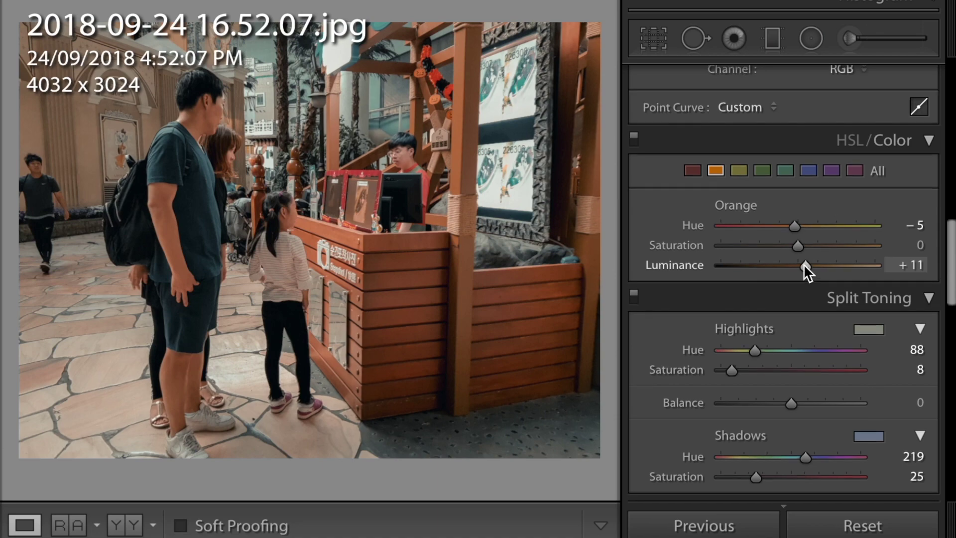
{"action": "double_click", "coordinate": [795, 227]}
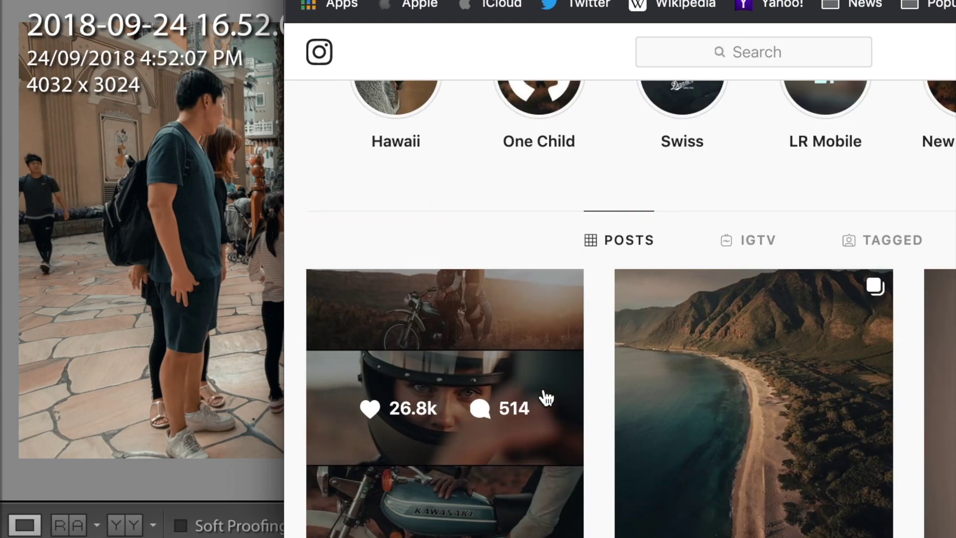
Check the motorcycle reference post, then paste the grade onto 2018-09-24 17.31.13.jpg.
{"action": "left_click", "coordinate": [547, 398]}
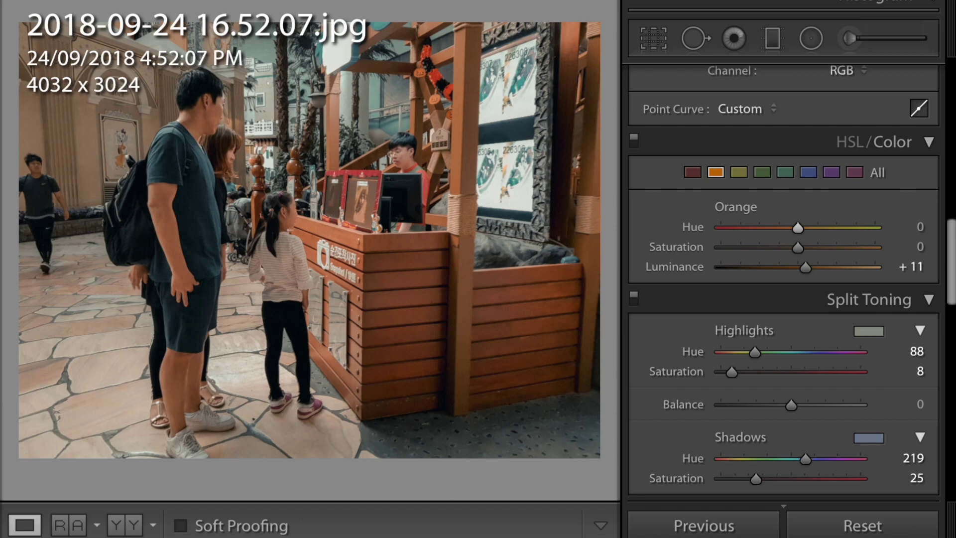
{"action": "key", "text": "ctrl+shift+c"}
{"action": "key", "text": "Return"}
{"action": "key", "text": "Right"}
{"action": "key", "text": "ctrl+shift+v"}
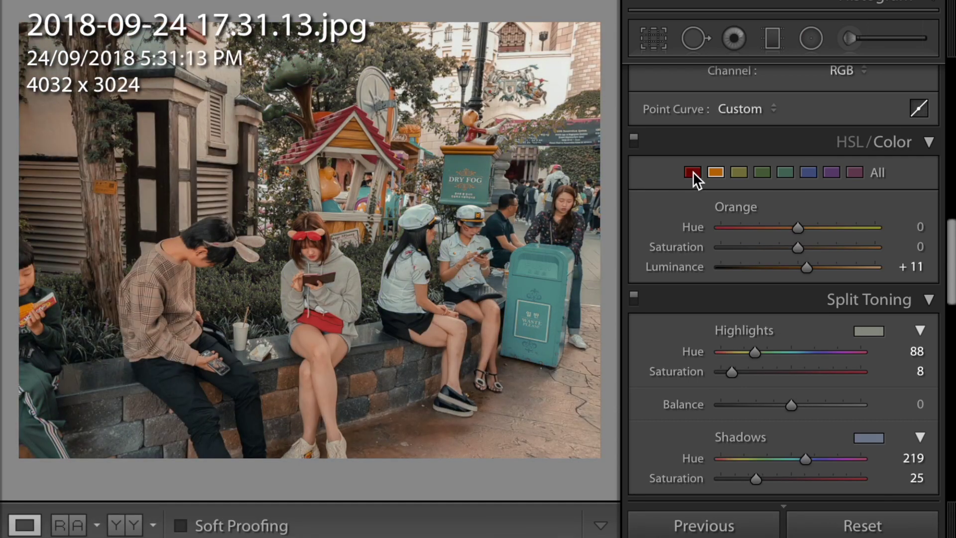
Set Red Saturation −30 and Luminance −5, and add light sharpening at Amount 5.
{"action": "left_click", "coordinate": [692, 172]}
{"action": "left_click_drag", "start_coordinate": [778, 248], "coordinate": [794, 268]}
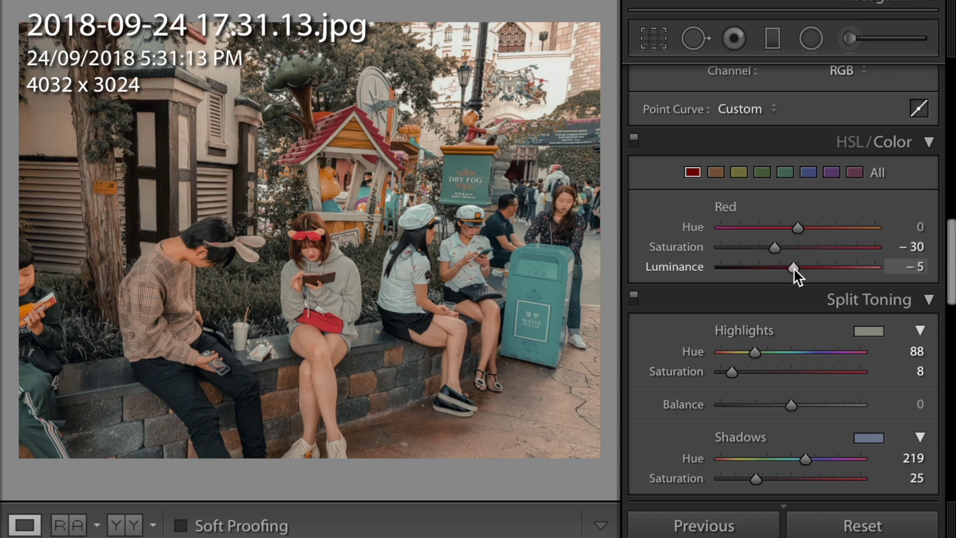
{"action": "left_click", "coordinate": [270, 301]}
{"action": "left_click", "coordinate": [435, 286]}
{"action": "scroll", "coordinate": [842, 377], "scroll_direction": "down", "scroll_amount": 3}
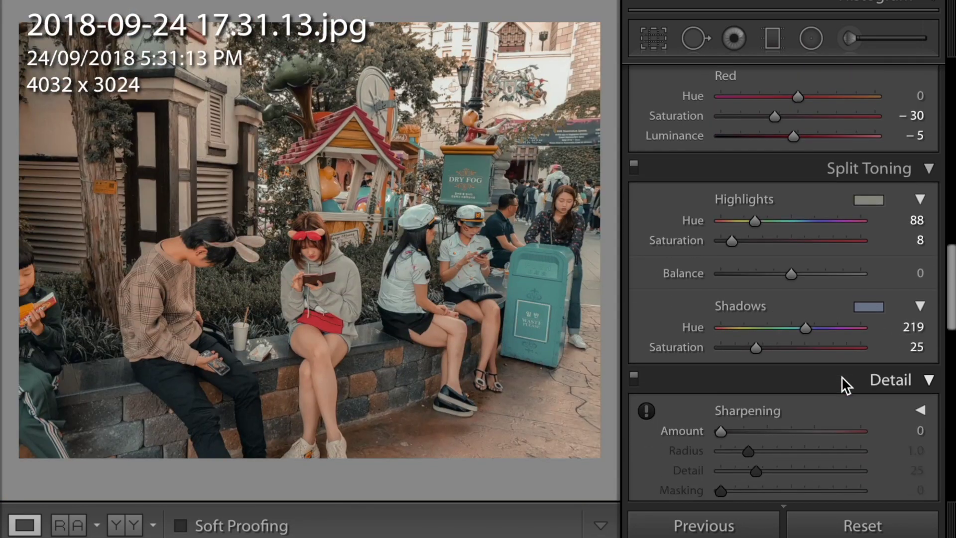
{"action": "scroll", "coordinate": [842, 376], "scroll_direction": "down", "scroll_amount": 4}
{"action": "left_click", "coordinate": [725, 233]}
{"action": "left_click_drag", "start_coordinate": [748, 252], "coordinate": [803, 255]}
{"action": "mouse_move", "coordinate": [721, 292]}
{"action": "left_mouse_down"}
{"action": "mouse_move", "coordinate": [741, 291]}
{"action": "mouse_move", "coordinate": [732, 320]}
{"action": "mouse_move", "coordinate": [744, 361]}
{"action": "left_mouse_up"}
Set Grain to Amount 12, Size 10, Roughness 22 and paste the grade onto 20180926_150712.jpg.
{"action": "scroll", "coordinate": [737, 398], "scroll_direction": "down", "scroll_amount": 3}
{"action": "scroll", "coordinate": [732, 378], "scroll_direction": "down", "scroll_amount": 5}
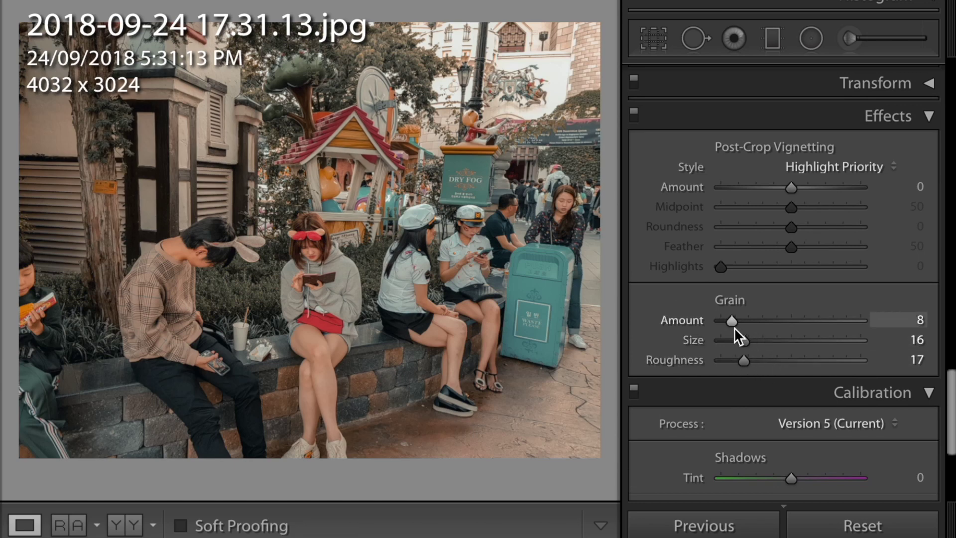
{"action": "left_click", "coordinate": [284, 274]}
{"action": "left_click_drag", "start_coordinate": [461, 335], "coordinate": [281, 245]}
{"action": "mouse_move", "coordinate": [732, 320]}
{"action": "left_mouse_down"}
{"action": "mouse_move", "coordinate": [728, 342]}
{"action": "mouse_move", "coordinate": [751, 360]}
{"action": "left_mouse_up"}
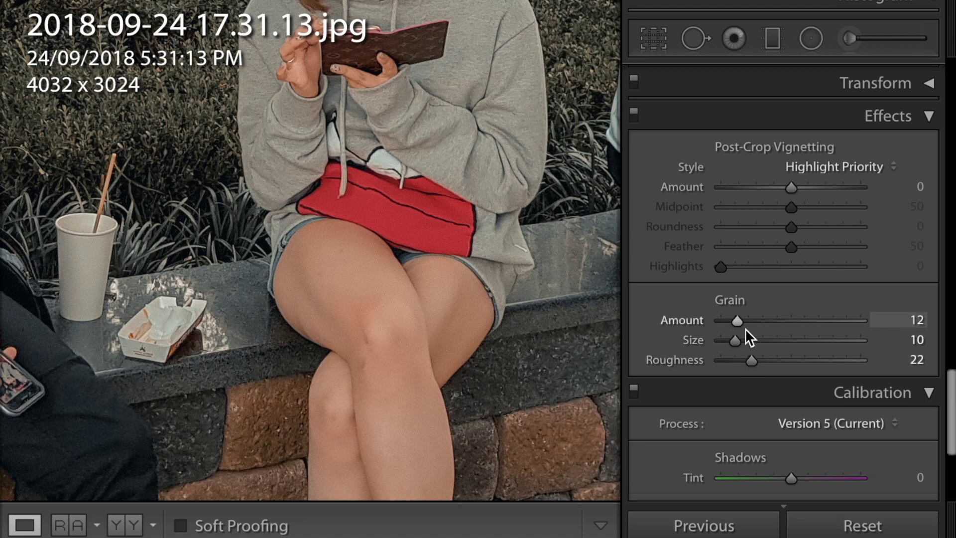
{"action": "left_click", "coordinate": [493, 327]}
{"action": "key", "text": "Return"}
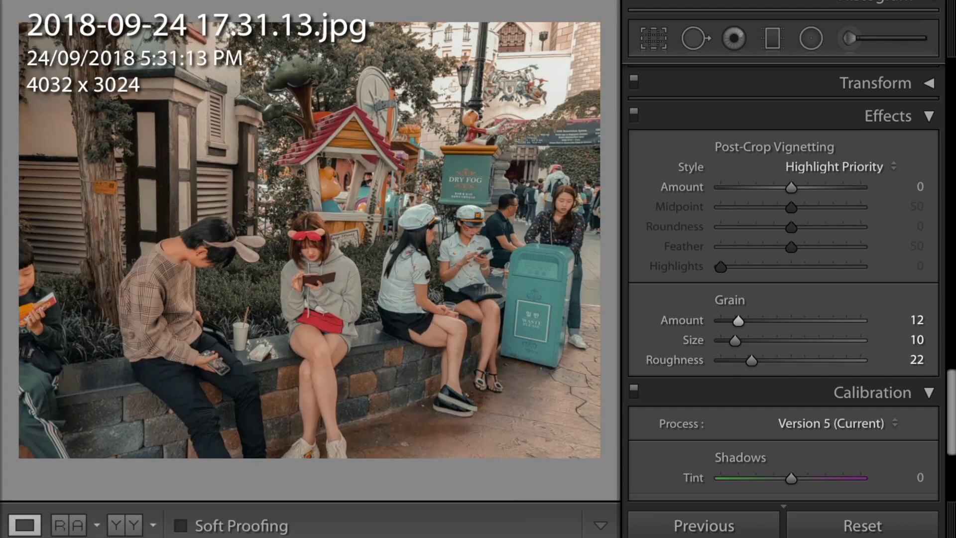
{"action": "key", "text": "Right"}
{"action": "key", "text": "ctrl+shift+v"}
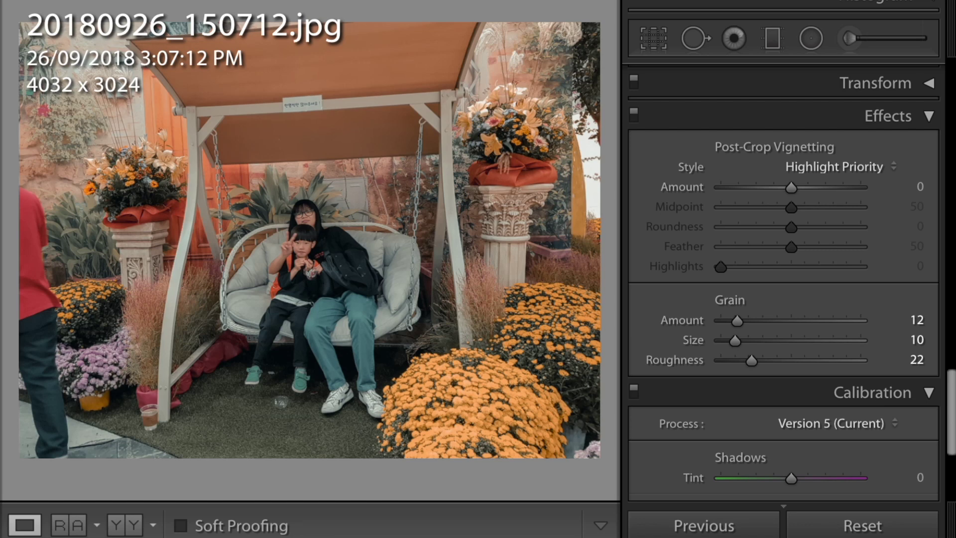
Paste the copied grade onto the next lily photo and close the Instagram post.
{"action": "key", "text": "Right"}
{"action": "key", "text": "ctrl+shift+v"}
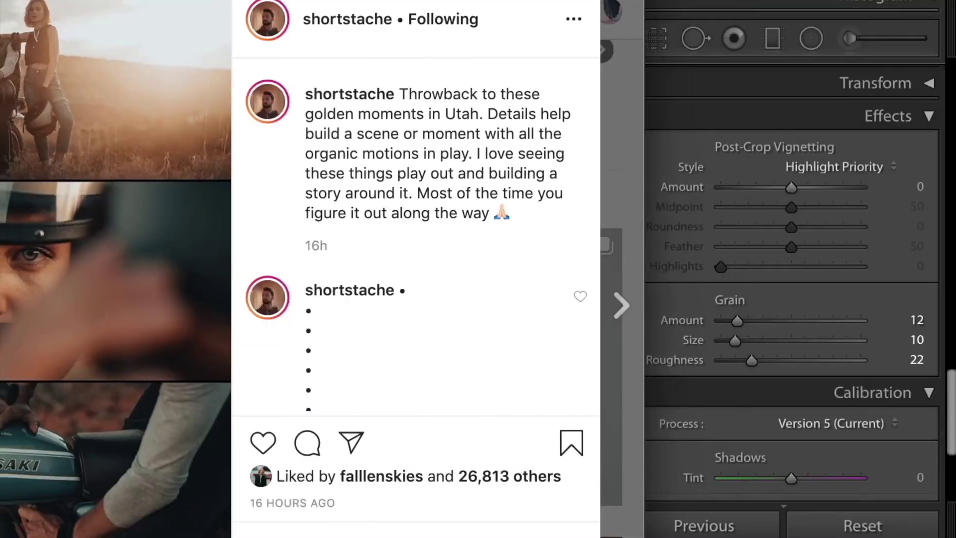
{"action": "key", "text": "Escape"}
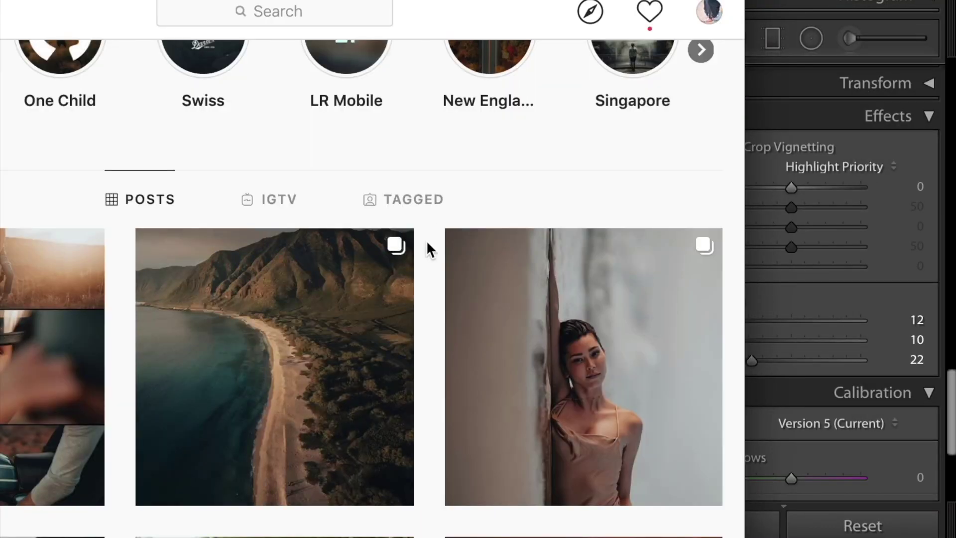
Browse the Instagram reference grid and view the helicopter video post.
{"action": "scroll", "coordinate": [737, 246], "scroll_direction": "down", "scroll_amount": 5}
{"action": "scroll", "coordinate": [717, 246], "scroll_direction": "down", "scroll_amount": 5}
{"action": "scroll", "coordinate": [720, 246], "scroll_direction": "down", "scroll_amount": 3}
{"action": "scroll", "coordinate": [720, 246], "scroll_direction": "down", "scroll_amount": 5}
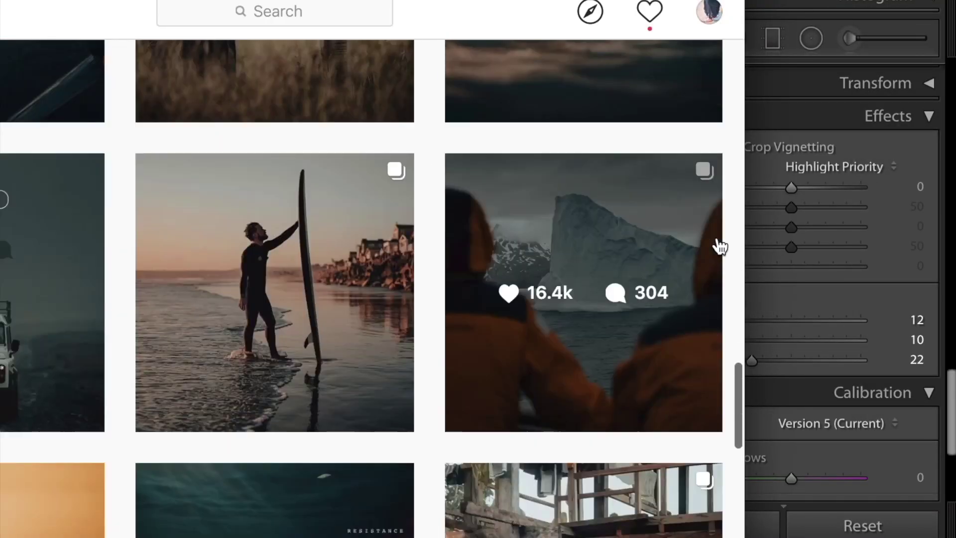
{"action": "scroll", "coordinate": [720, 245], "scroll_direction": "down", "scroll_amount": 5}
{"action": "scroll", "coordinate": [720, 246], "scroll_direction": "down", "scroll_amount": 5}
{"action": "scroll", "coordinate": [720, 246], "scroll_direction": "down", "scroll_amount": 5}
{"action": "scroll", "coordinate": [720, 245], "scroll_direction": "down", "scroll_amount": 5}
{"action": "scroll", "coordinate": [719, 246], "scroll_direction": "down", "scroll_amount": 6}
{"action": "scroll", "coordinate": [342, 160], "scroll_direction": "up", "scroll_amount": 2}
{"action": "left_click", "coordinate": [342, 160]}
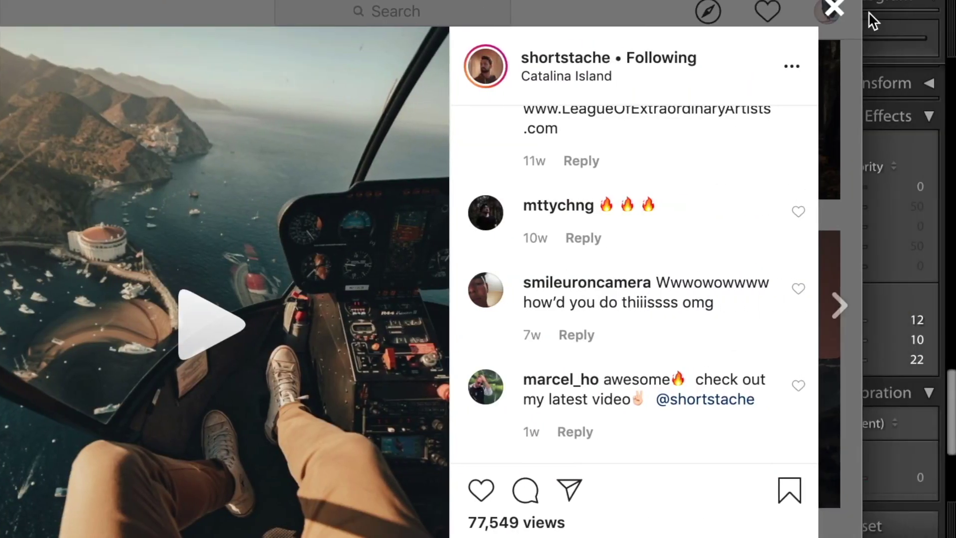
{"action": "left_click", "coordinate": [834, 9]}
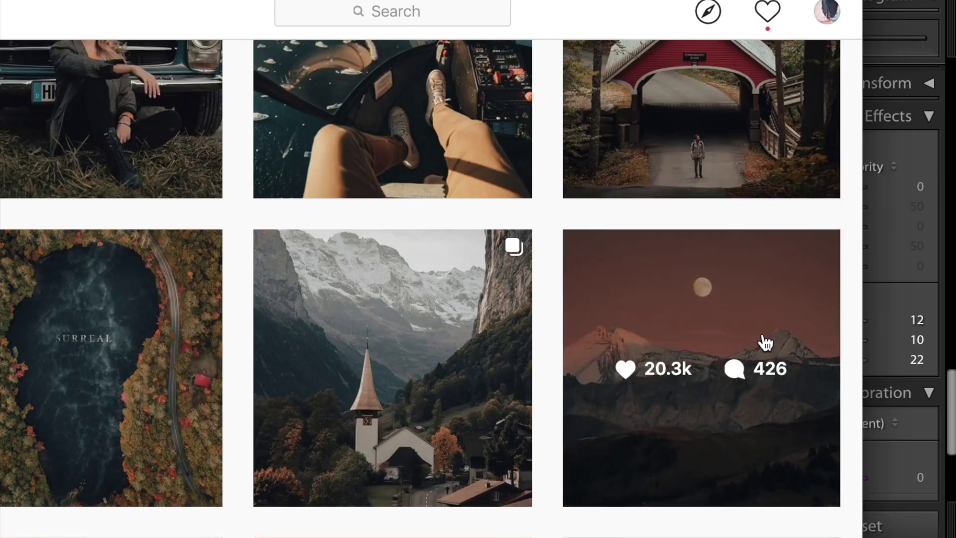
Scroll further through the feed and inspect the woman-in-water post.
{"action": "scroll", "coordinate": [762, 342], "scroll_direction": "down", "scroll_amount": 5}
{"action": "scroll", "coordinate": [762, 342], "scroll_direction": "down", "scroll_amount": 5}
{"action": "scroll", "coordinate": [762, 342], "scroll_direction": "down", "scroll_amount": 5}
{"action": "scroll", "coordinate": [764, 338], "scroll_direction": "down", "scroll_amount": 5}
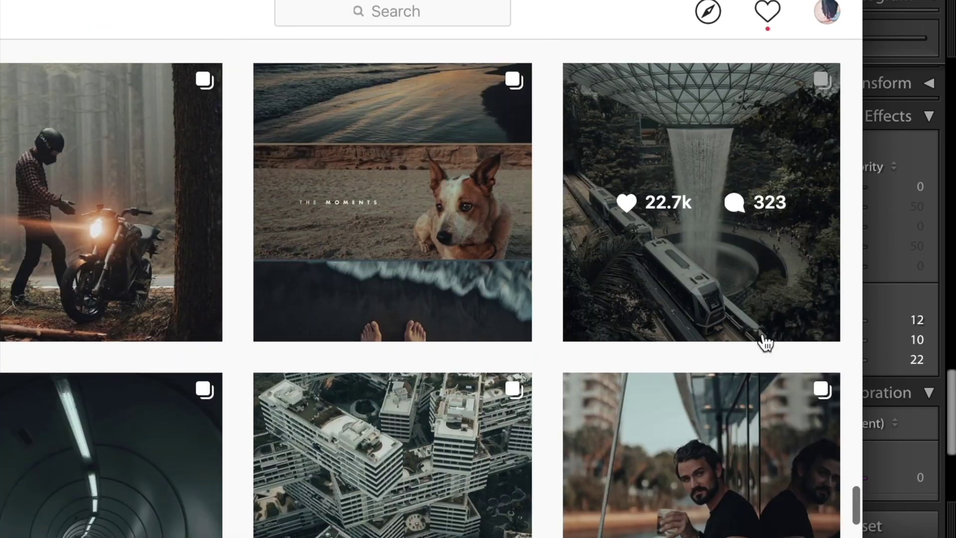
{"action": "scroll", "coordinate": [765, 339], "scroll_direction": "down", "scroll_amount": 5}
{"action": "scroll", "coordinate": [763, 338], "scroll_direction": "down", "scroll_amount": 5}
{"action": "scroll", "coordinate": [762, 337], "scroll_direction": "down", "scroll_amount": 3}
{"action": "left_click", "coordinate": [436, 473]}
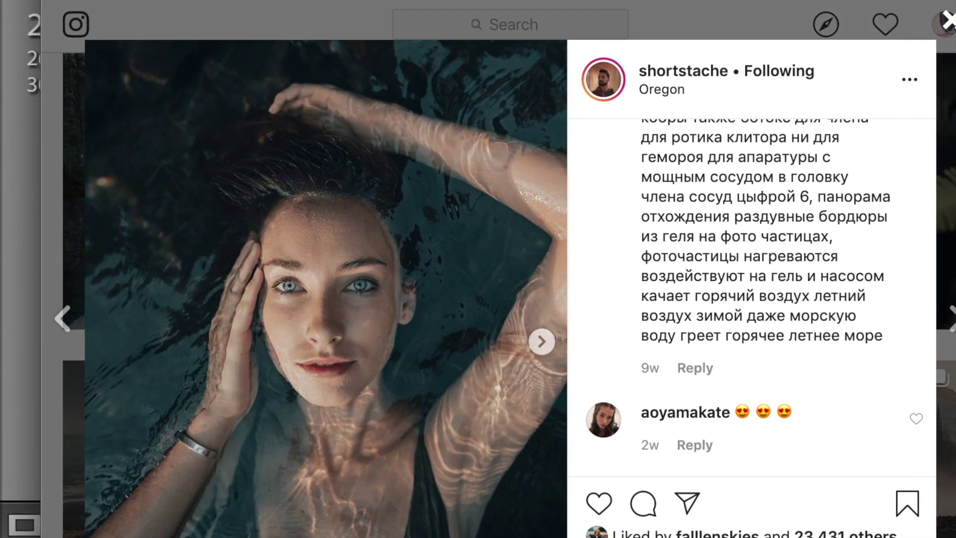
{"action": "left_click", "coordinate": [948, 20]}
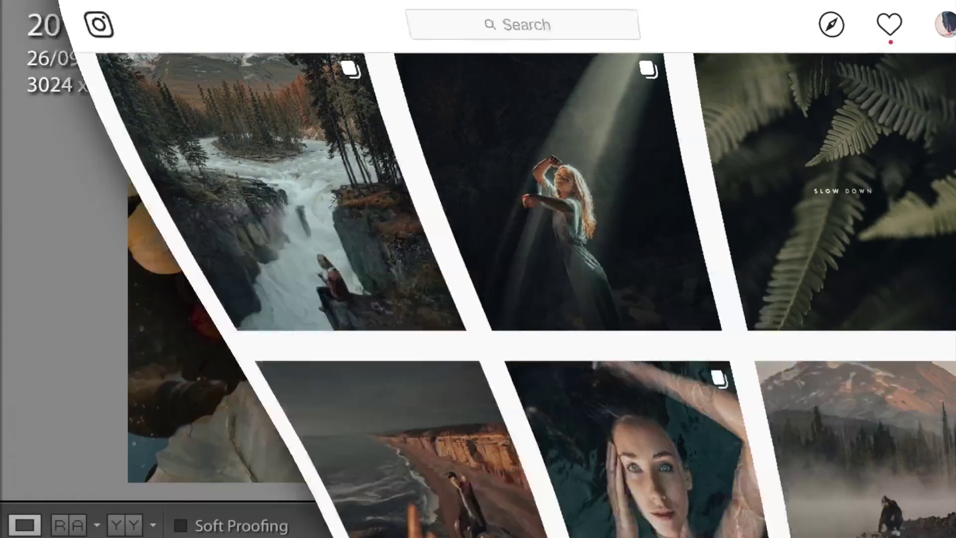
{"action": "scroll", "coordinate": [709, 252], "scroll_direction": "up", "scroll_amount": 10}
{"action": "scroll", "coordinate": [709, 252], "scroll_direction": "up", "scroll_amount": 5}
Copy the develop settings and paste them onto 2018-09-24 17.25.22.jpg.
{"action": "key", "text": "ctrl+shift+c"}
{"action": "key", "text": "Return"}
{"action": "key", "text": "Right"}
{"action": "key", "text": "ctrl+shift+v"}
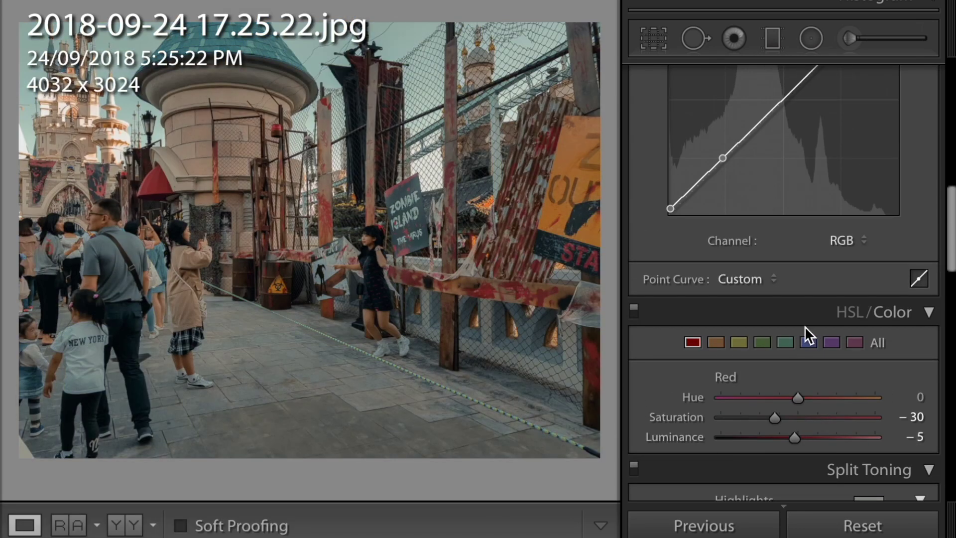
Set Contrast +25, Highlights and Whites -100, and lift the tone curve black point.
{"action": "scroll", "coordinate": [805, 327], "scroll_direction": "up", "scroll_amount": 10}
{"action": "scroll", "coordinate": [805, 324], "scroll_direction": "up", "scroll_amount": 1}
{"action": "left_click_drag", "start_coordinate": [727, 272], "coordinate": [697, 272]}
{"action": "left_click_drag", "start_coordinate": [717, 232], "coordinate": [710, 235]}
{"action": "left_click_drag", "start_coordinate": [793, 199], "coordinate": [810, 197]}
{"action": "scroll", "coordinate": [755, 337], "scroll_direction": "down", "scroll_amount": 3}
{"action": "scroll", "coordinate": [756, 337], "scroll_direction": "down", "scroll_amount": 5}
{"action": "left_click_drag", "start_coordinate": [721, 246], "coordinate": [722, 244]}
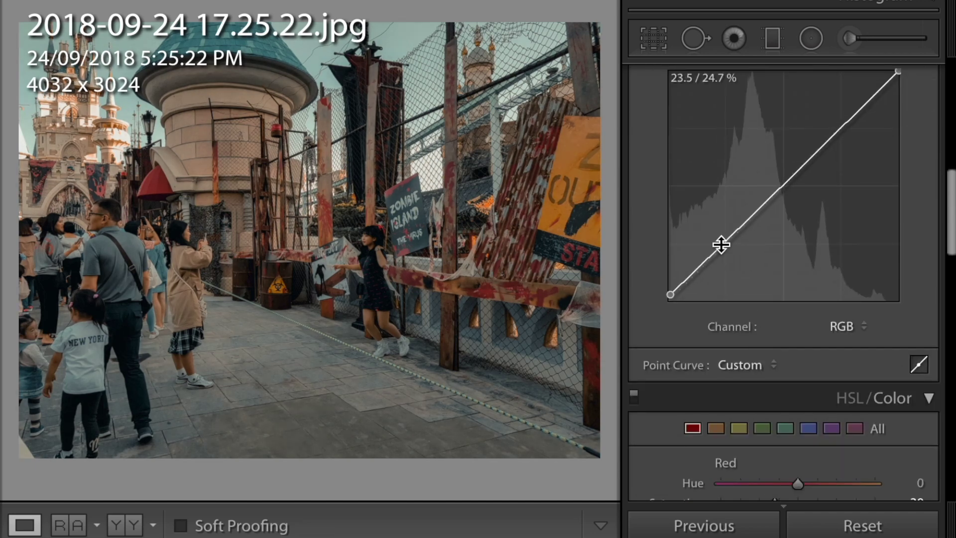
{"action": "left_click_drag", "start_coordinate": [670, 295], "coordinate": [671, 291]}
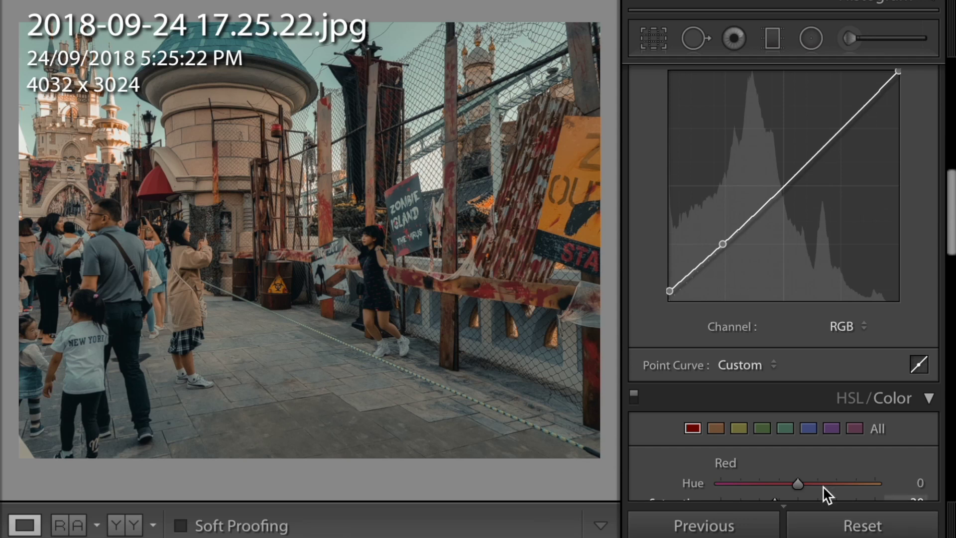
Set HSL Orange Hue -5 and Luminance +14, then paste onto 2018-09-24 16.54.10.jpg.
{"action": "scroll", "coordinate": [745, 429], "scroll_direction": "down", "scroll_amount": 5}
{"action": "left_click", "coordinate": [714, 246]}
{"action": "mouse_move", "coordinate": [798, 343]}
{"action": "left_mouse_down"}
{"action": "mouse_move", "coordinate": [829, 342]}
{"action": "mouse_move", "coordinate": [809, 344]}
{"action": "left_mouse_up"}
{"action": "left_click_drag", "start_coordinate": [798, 303], "coordinate": [794, 302]}
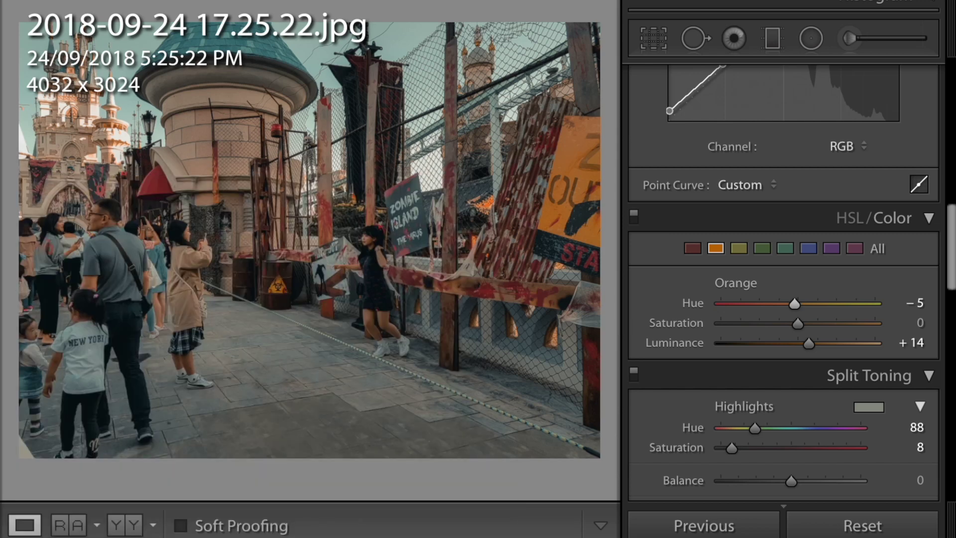
{"action": "key", "text": "Right"}
{"action": "key", "text": "ctrl+shift+v"}
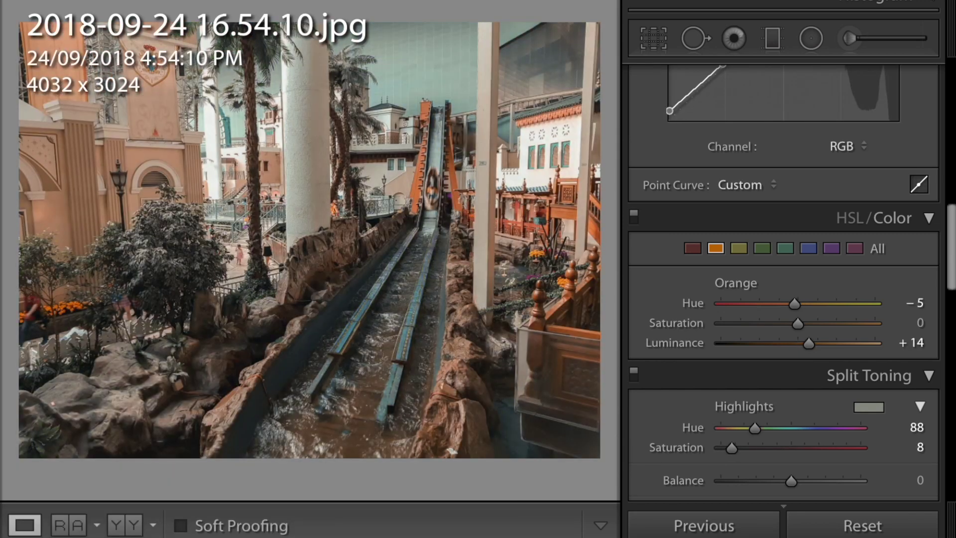
Lower the Calibration primary saturations, with green primary at -41.
{"action": "scroll", "coordinate": [843, 362], "scroll_direction": "down", "scroll_amount": 10}
{"action": "scroll", "coordinate": [843, 361], "scroll_direction": "down", "scroll_amount": 5}
{"action": "mouse_move", "coordinate": [775, 403]}
{"action": "left_mouse_down"}
{"action": "mouse_move", "coordinate": [763, 404]}
{"action": "mouse_move", "coordinate": [773, 382]}
{"action": "left_mouse_up"}
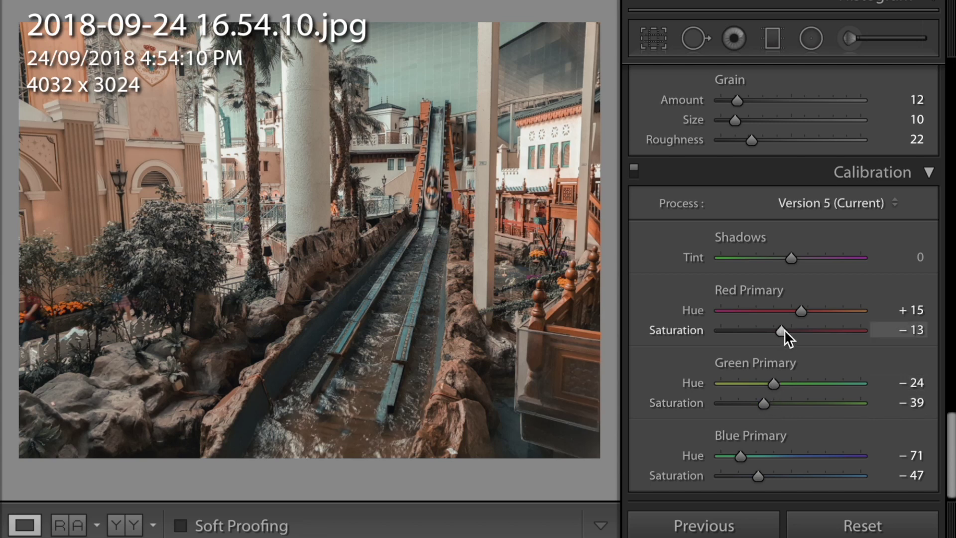
{"action": "left_click_drag", "start_coordinate": [758, 475], "coordinate": [752, 478]}
Desaturate and darken the blues, shifting Blue Hue to -32.
{"action": "scroll", "coordinate": [800, 447], "scroll_direction": "up", "scroll_amount": 8}
{"action": "scroll", "coordinate": [800, 447], "scroll_direction": "up", "scroll_amount": 7}
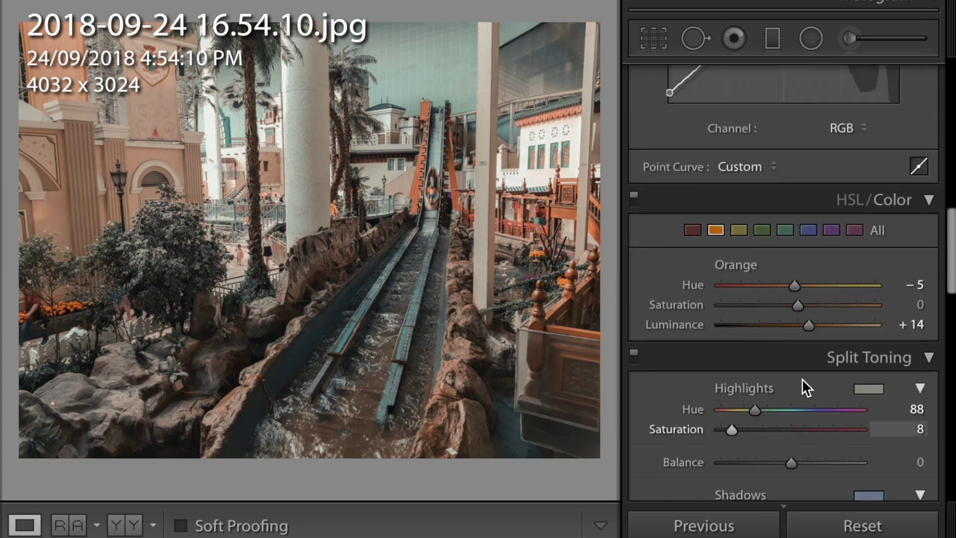
{"action": "left_click", "coordinate": [808, 229]}
{"action": "mouse_move", "coordinate": [739, 306]}
{"action": "left_mouse_down"}
{"action": "mouse_move", "coordinate": [761, 307]}
{"action": "mouse_move", "coordinate": [763, 285]}
{"action": "mouse_move", "coordinate": [782, 286]}
{"action": "mouse_move", "coordinate": [746, 306]}
{"action": "left_mouse_up"}
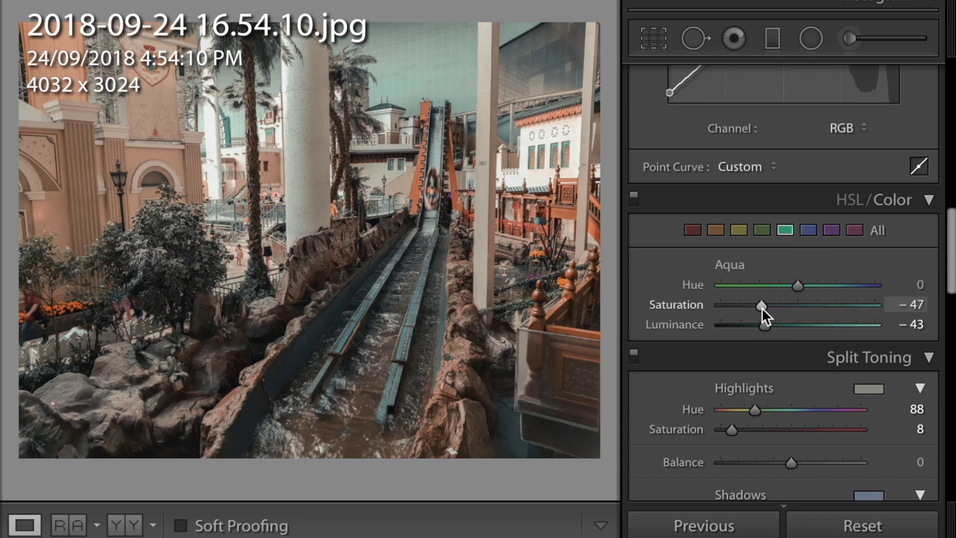
{"action": "left_click", "coordinate": [808, 230]}
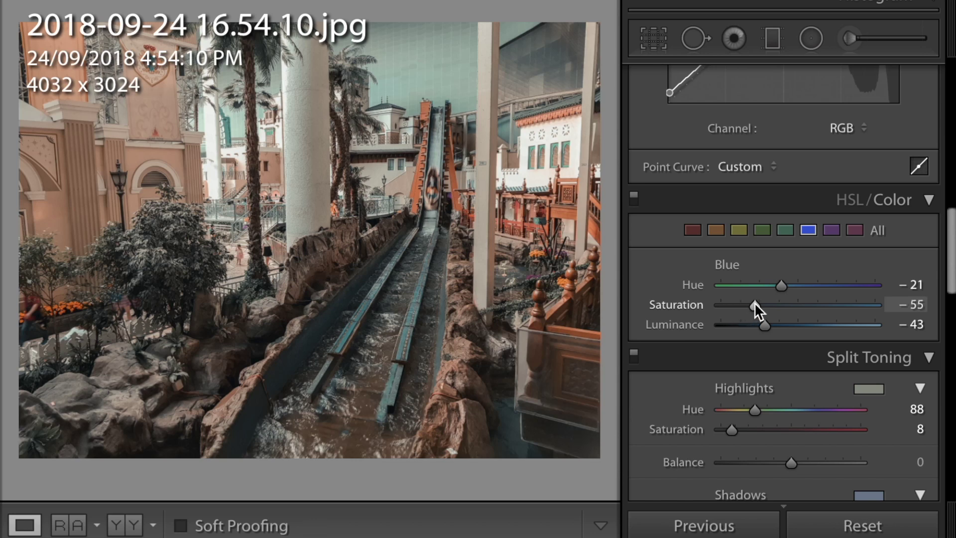
{"action": "left_click_drag", "start_coordinate": [773, 289], "coordinate": [741, 306]}
{"action": "left_click_drag", "start_coordinate": [728, 309], "coordinate": [745, 324]}
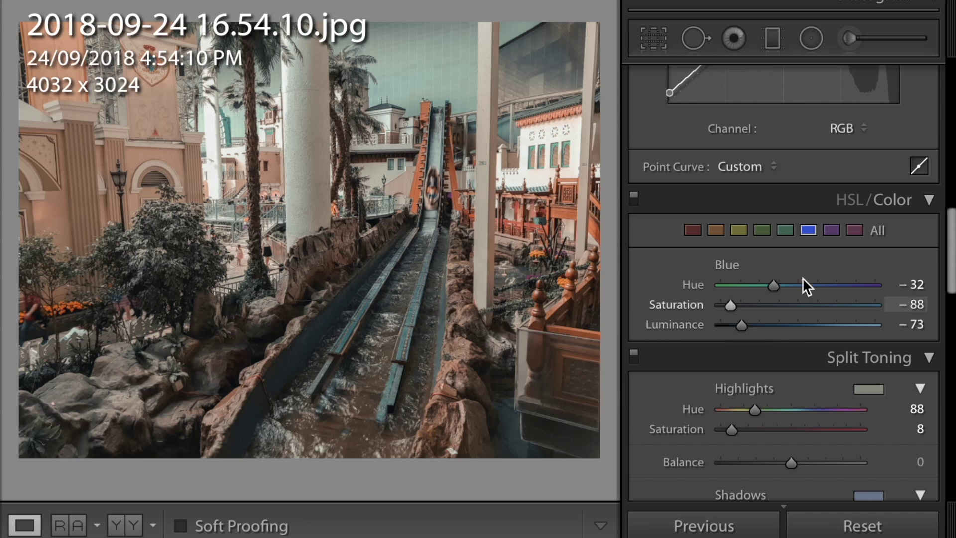
Set Purple Saturation -28 and Hue -26; desaturate Magenta, reset its hue, Luminance +5.
{"action": "left_click", "coordinate": [831, 230]}
{"action": "mouse_move", "coordinate": [798, 305]}
{"action": "left_mouse_down"}
{"action": "mouse_move", "coordinate": [776, 305]}
{"action": "mouse_move", "coordinate": [775, 284]}
{"action": "left_mouse_up"}
{"action": "mouse_move", "coordinate": [798, 325]}
{"action": "left_mouse_down"}
{"action": "mouse_move", "coordinate": [808, 324]}
{"action": "mouse_move", "coordinate": [780, 305]}
{"action": "left_mouse_up"}
{"action": "left_click", "coordinate": [855, 230]}
{"action": "left_click_drag", "start_coordinate": [798, 325], "coordinate": [806, 324]}
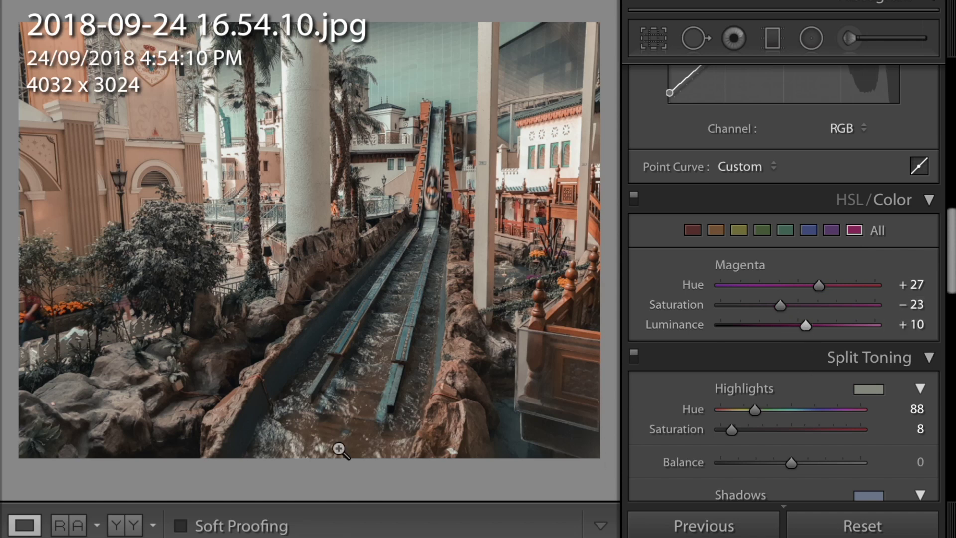
{"action": "double_click", "coordinate": [821, 285]}
{"action": "left_click_drag", "start_coordinate": [806, 325], "coordinate": [783, 306]}
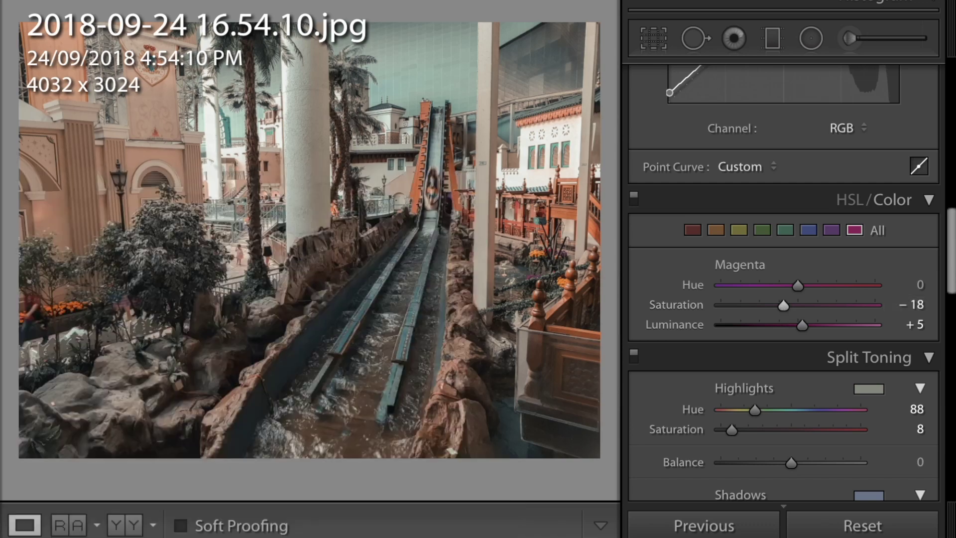
Apply the settings to the next photo and desaturate its greens.
{"action": "key", "text": "Right"}
{"action": "key", "text": "ctrl+alt+v"}
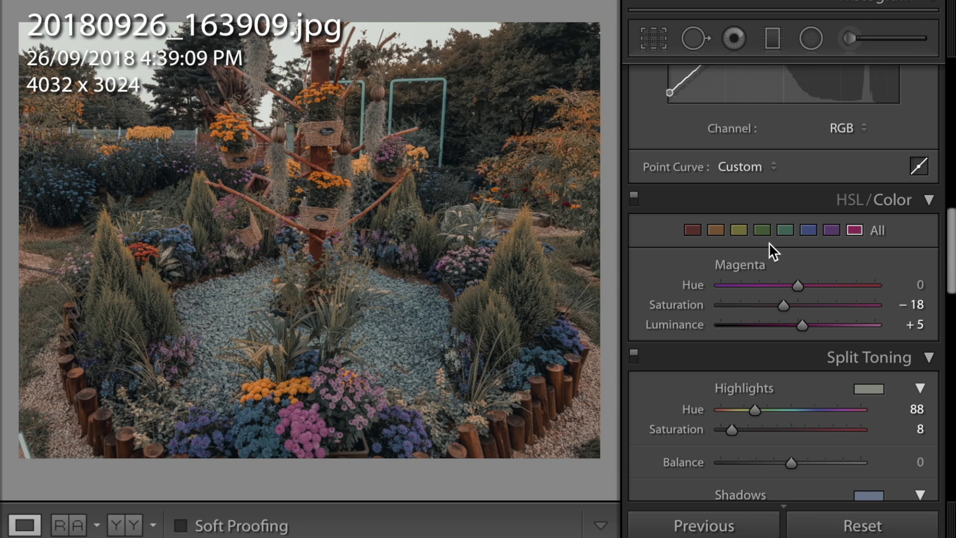
{"action": "left_click", "coordinate": [762, 230]}
{"action": "left_click_drag", "start_coordinate": [757, 305], "coordinate": [769, 307]}
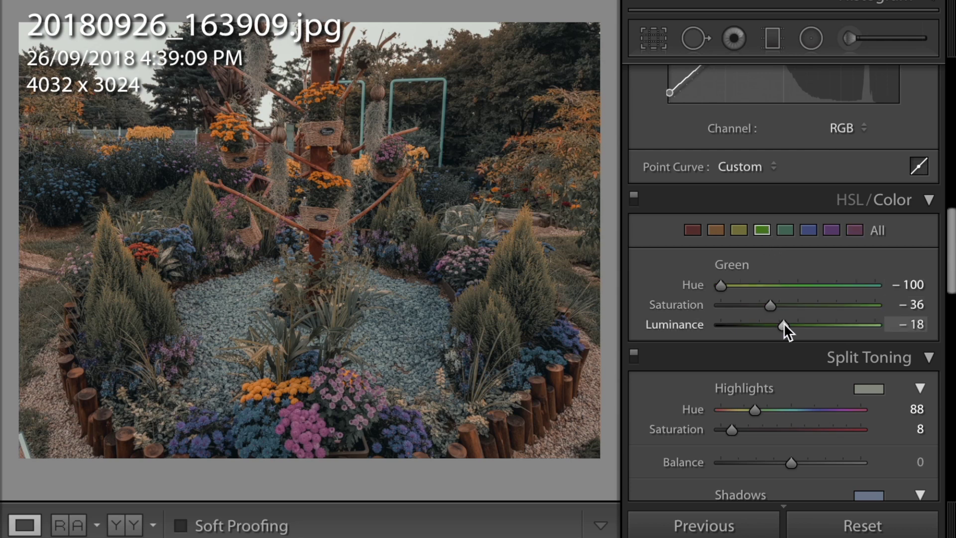
Copy the develop settings, then reset the next photo, 2018-09-24 17.22.53.jpg, to unedited.
{"action": "key", "text": "ctrl+shift+c"}
{"action": "key", "text": "Return"}
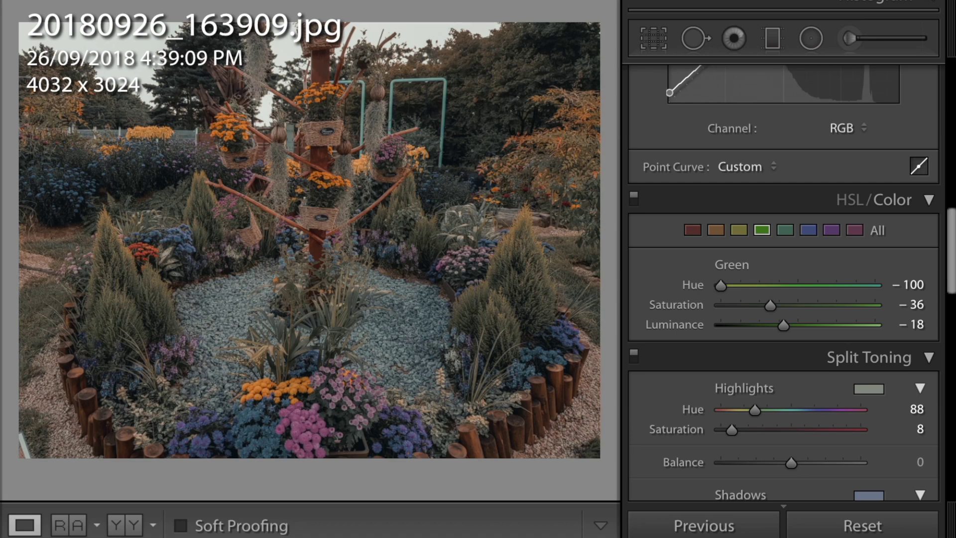
{"action": "key", "text": "Right"}
{"action": "key", "text": "ctrl+shift+r"}
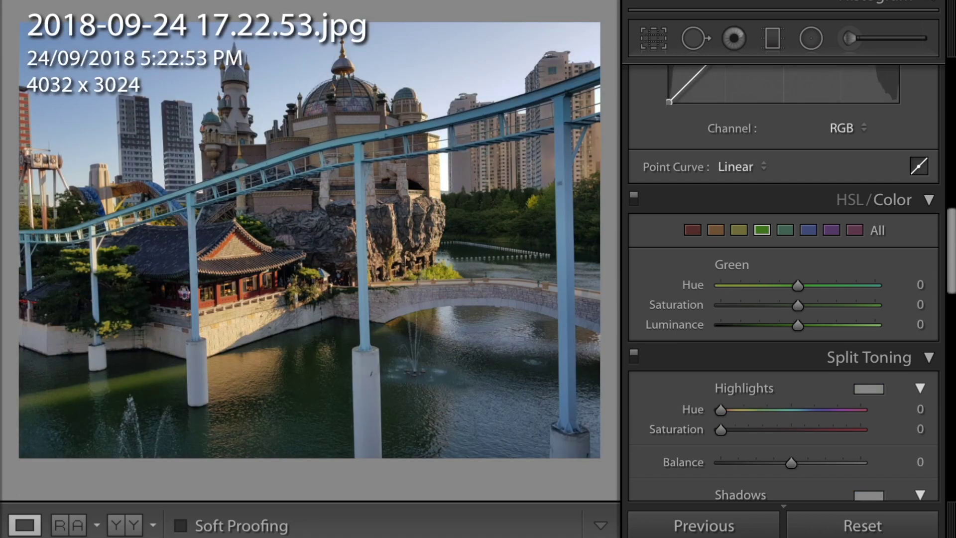
Paste the grade onto the lake photo and compare it with the church-and-mountain Instagram post.
{"action": "key", "text": "ctrl+shift+v"}
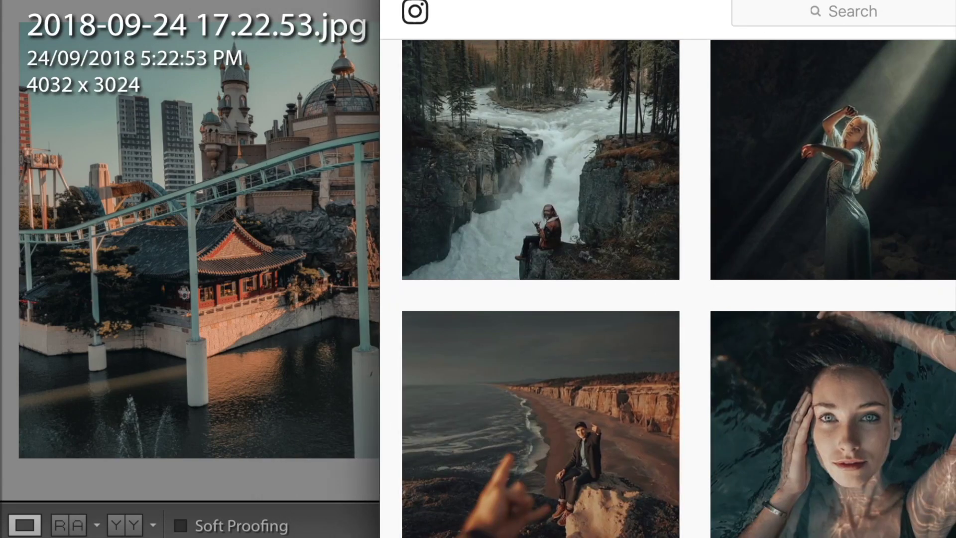
{"action": "scroll", "coordinate": [606, 439], "scroll_direction": "up", "scroll_amount": 7}
{"action": "scroll", "coordinate": [606, 439], "scroll_direction": "up", "scroll_amount": 4}
{"action": "scroll", "coordinate": [920, 438], "scroll_direction": "up", "scroll_amount": 2}
{"action": "scroll", "coordinate": [920, 438], "scroll_direction": "up", "scroll_amount": 2}
{"action": "scroll", "coordinate": [921, 437], "scroll_direction": "up", "scroll_amount": 5}
{"action": "scroll", "coordinate": [921, 437], "scroll_direction": "up", "scroll_amount": 5}
{"action": "scroll", "coordinate": [921, 438], "scroll_direction": "up", "scroll_amount": 5}
{"action": "scroll", "coordinate": [922, 437], "scroll_direction": "up", "scroll_amount": 5}
{"action": "scroll", "coordinate": [922, 437], "scroll_direction": "up", "scroll_amount": 5}
{"action": "left_click", "coordinate": [651, 305]}
Set Dehaze to -3 and Blacks to -61, then copy the develop settings.
{"action": "scroll", "coordinate": [762, 381], "scroll_direction": "up", "scroll_amount": 10}
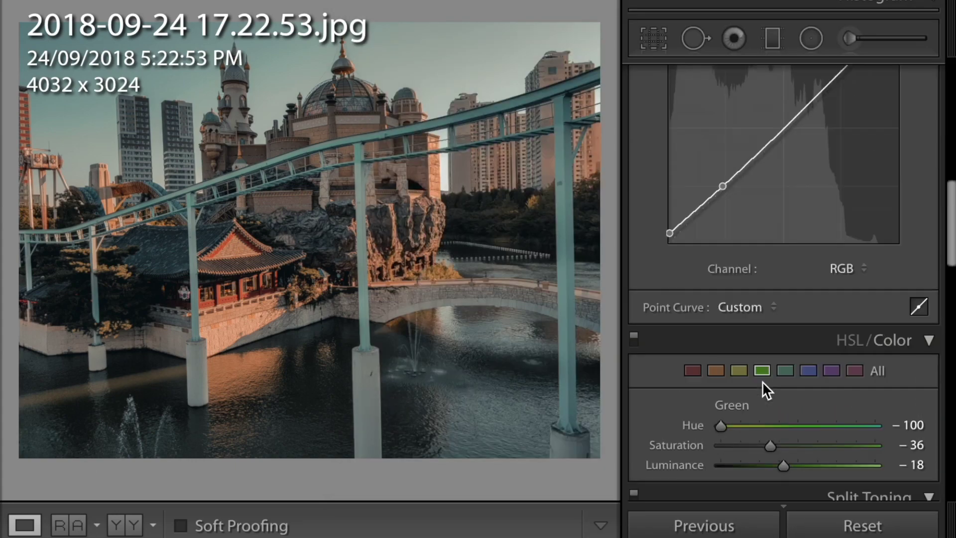
{"action": "scroll", "coordinate": [764, 382], "scroll_direction": "up", "scroll_amount": 1}
{"action": "left_click_drag", "start_coordinate": [789, 328], "coordinate": [789, 330]}
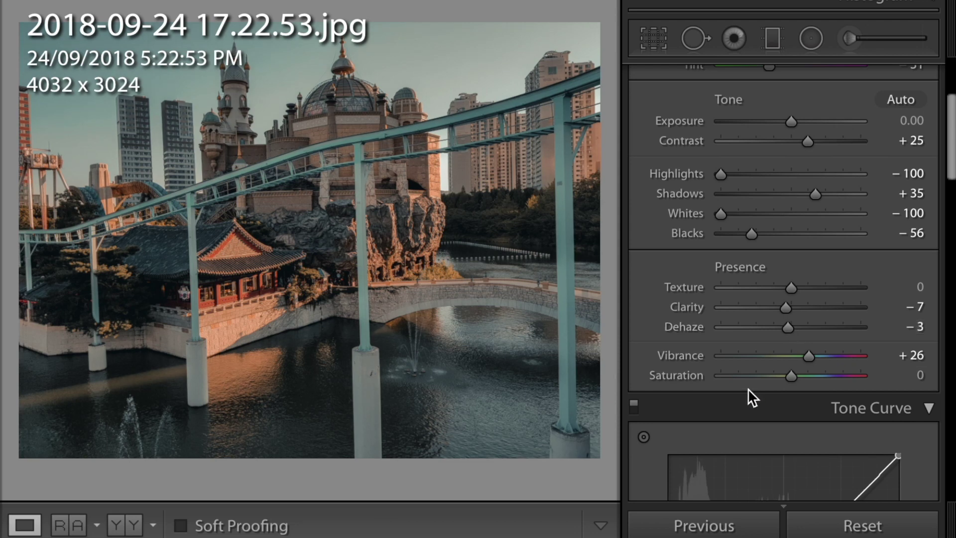
{"action": "left_click_drag", "start_coordinate": [752, 233], "coordinate": [748, 233]}
{"action": "key", "text": "ctrl+shift+c"}
{"action": "key", "text": "Return"}
Paste the copied teal-orange grade onto _DSC7477.jpg, the wooden-hut photo.
{"action": "key", "text": "Right"}
{"action": "key", "text": "ctrl+shift+v"}
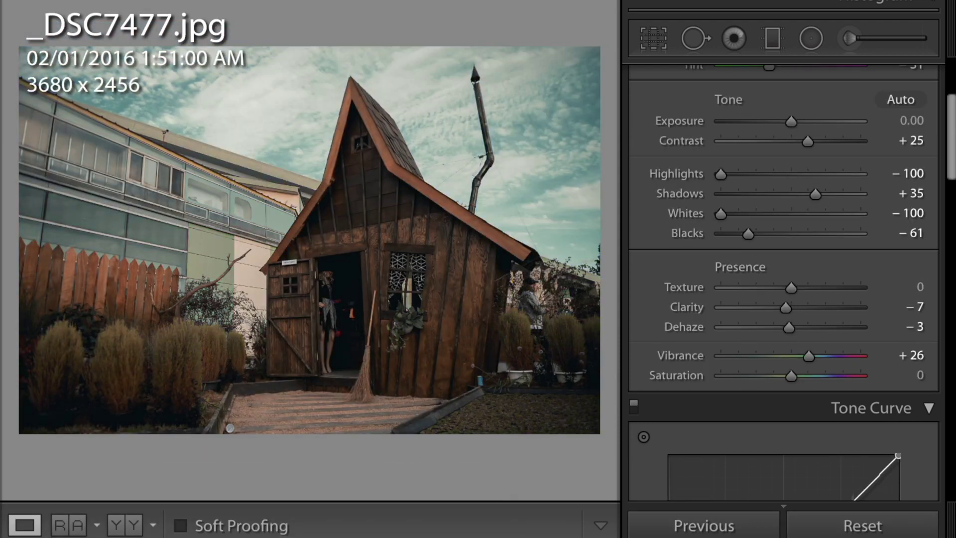